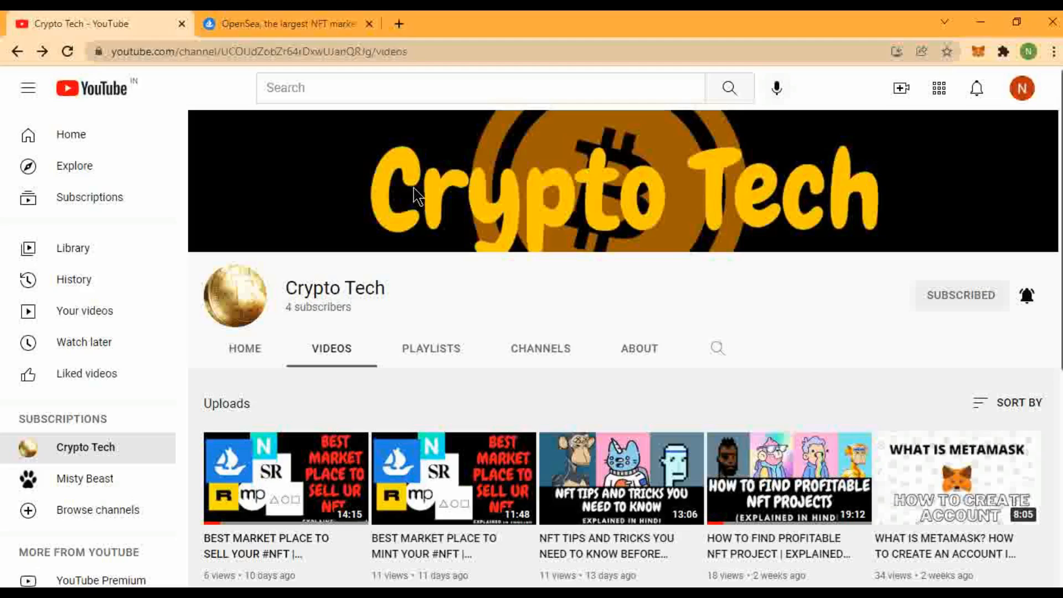
Switch from the Crypto Tech YouTube page to the OpenSea marketplace tab.
{"action": "left_click", "coordinate": [335, 22]}
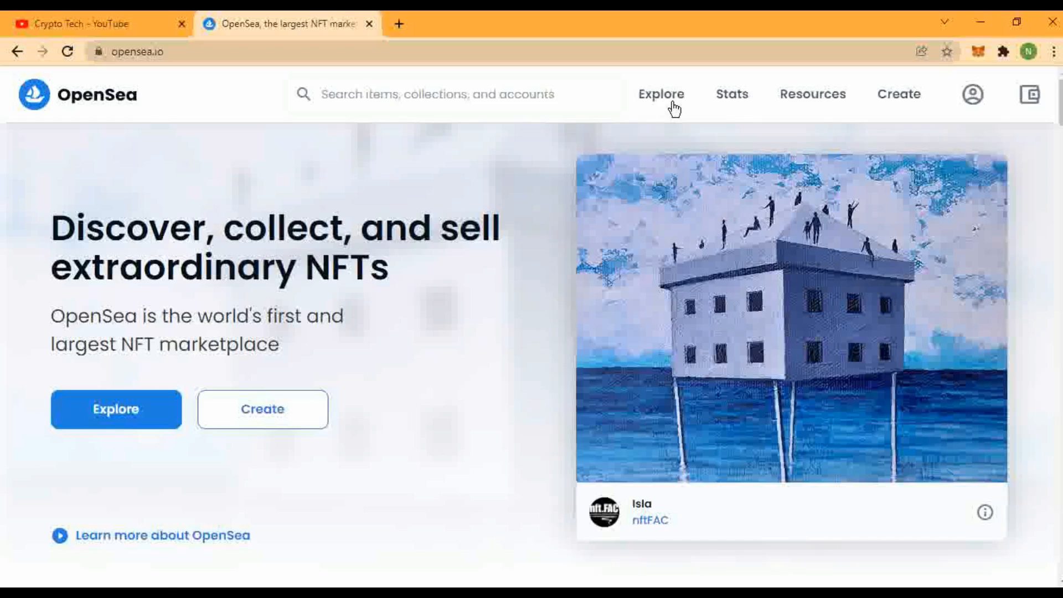
Preview the Explore, Stats and Resources menus, then start creating a new NFT.
{"action": "mouse_move", "coordinate": [698, 99]}
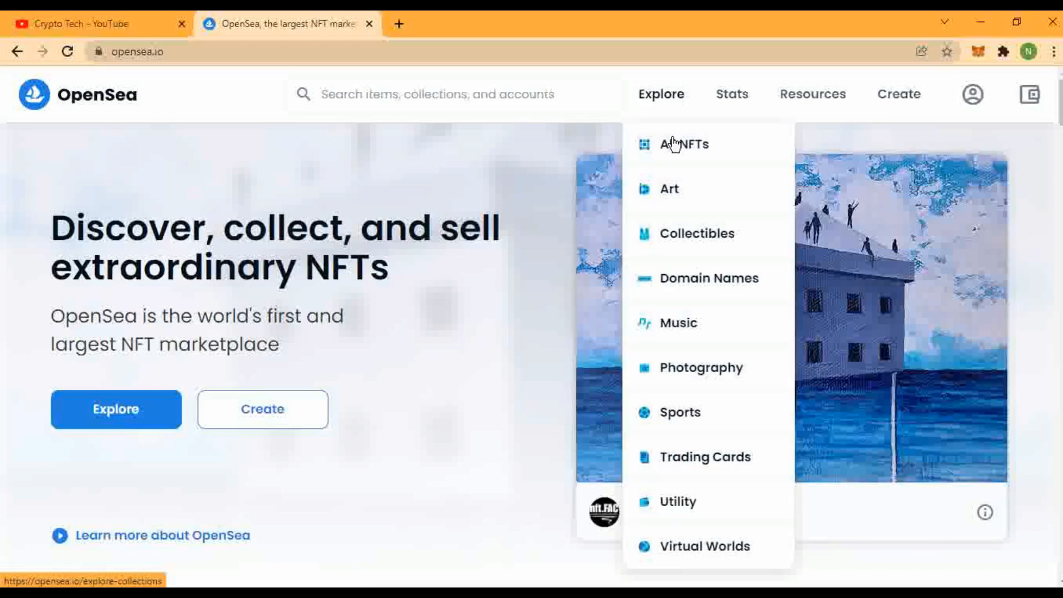
{"action": "mouse_move", "coordinate": [741, 106]}
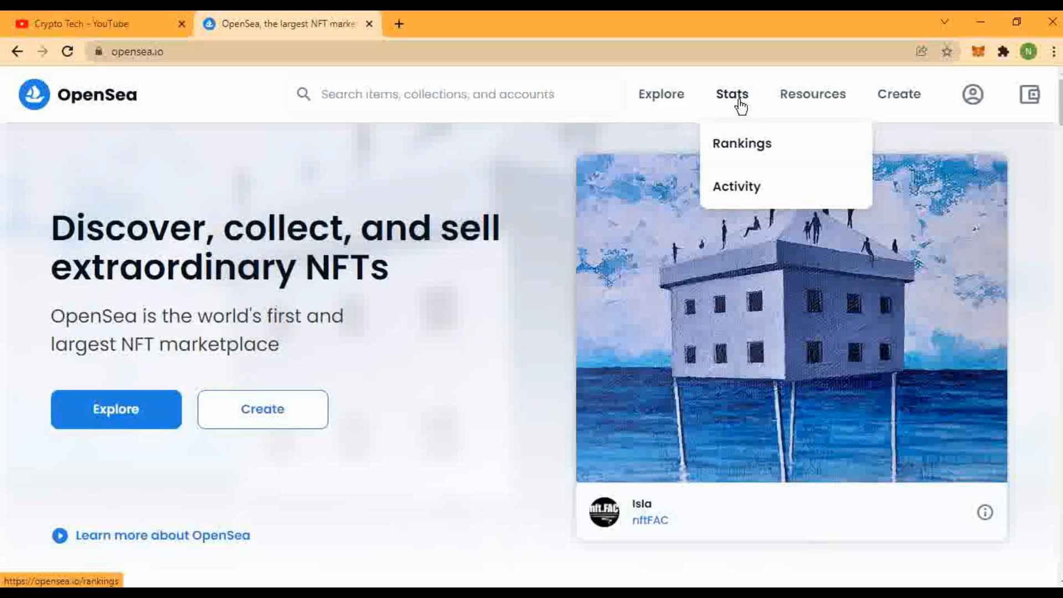
{"action": "mouse_move", "coordinate": [825, 98]}
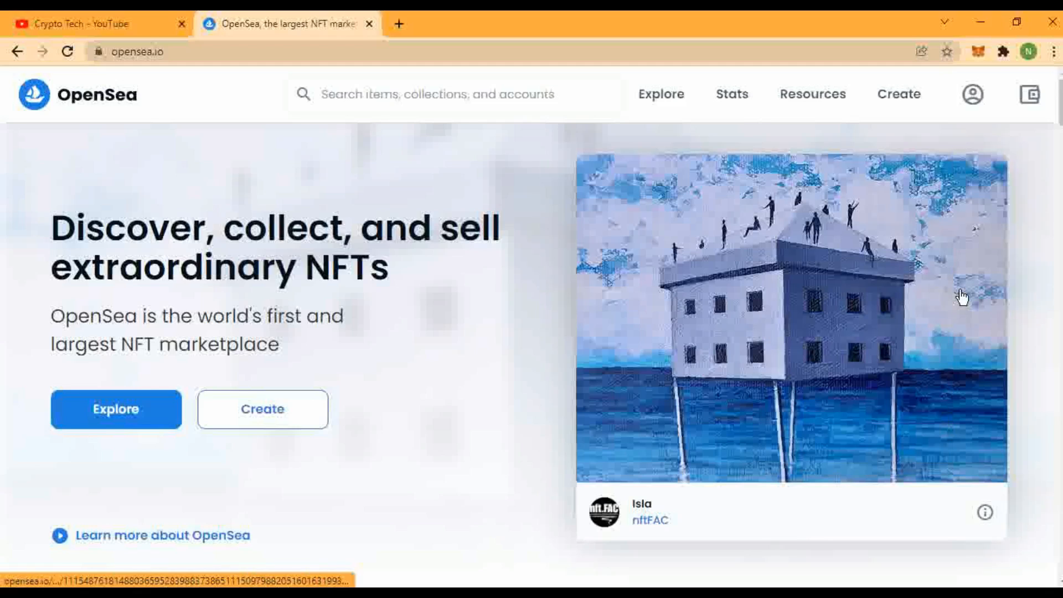
{"action": "left_click", "coordinate": [896, 97]}
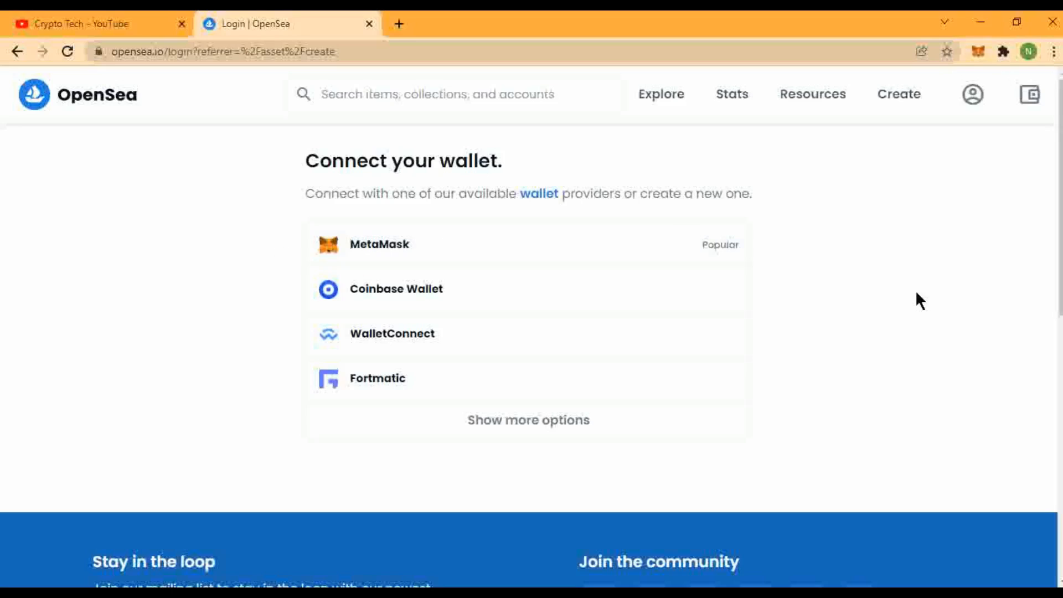
Expand the wallet list to reveal every provider, including Kaikas, Bitski, Venly and Dapper.
{"action": "left_click", "coordinate": [540, 422]}
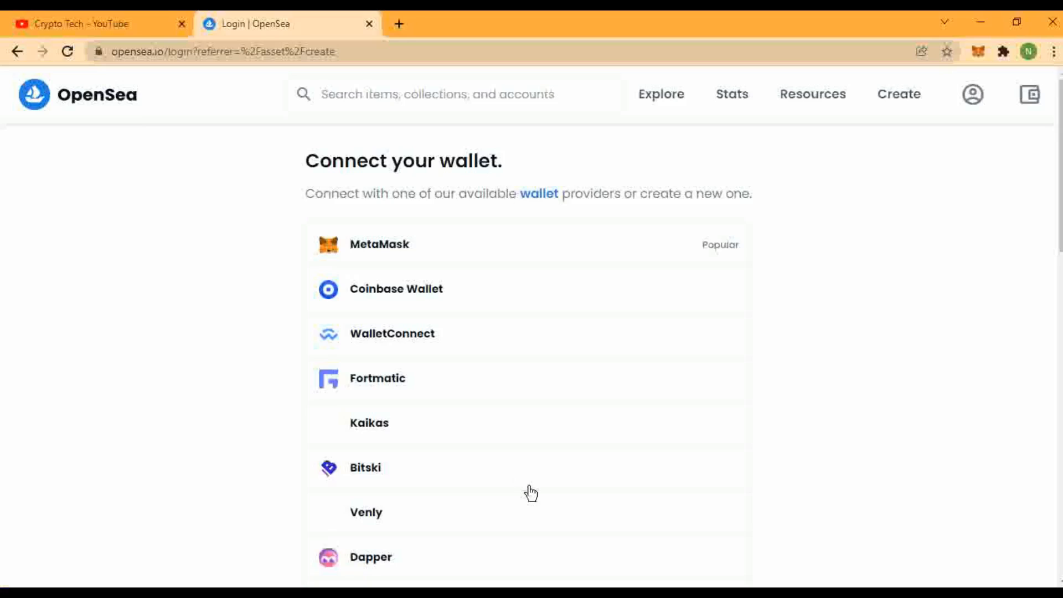
{"action": "scroll", "coordinate": [530, 493], "scroll_direction": "down", "scroll_amount": 5}
{"action": "scroll", "coordinate": [427, 493], "scroll_direction": "up", "scroll_amount": 5}
Connect the MetaMask wallet account to OpenSea, approving it in the MetaMask popup.
{"action": "left_click", "coordinate": [662, 245]}
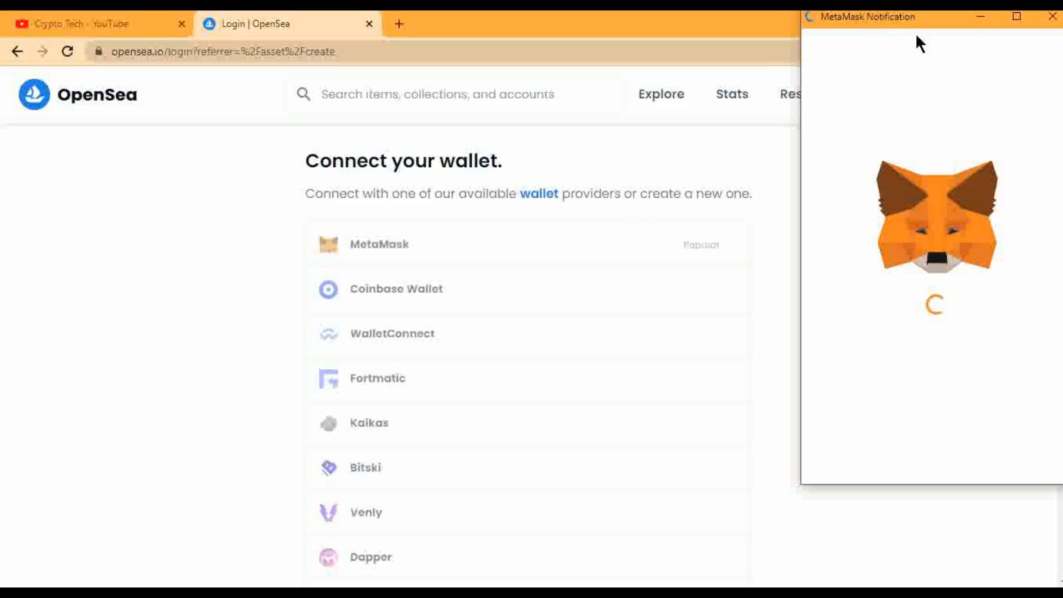
{"action": "mouse_move", "coordinate": [749, 105]}
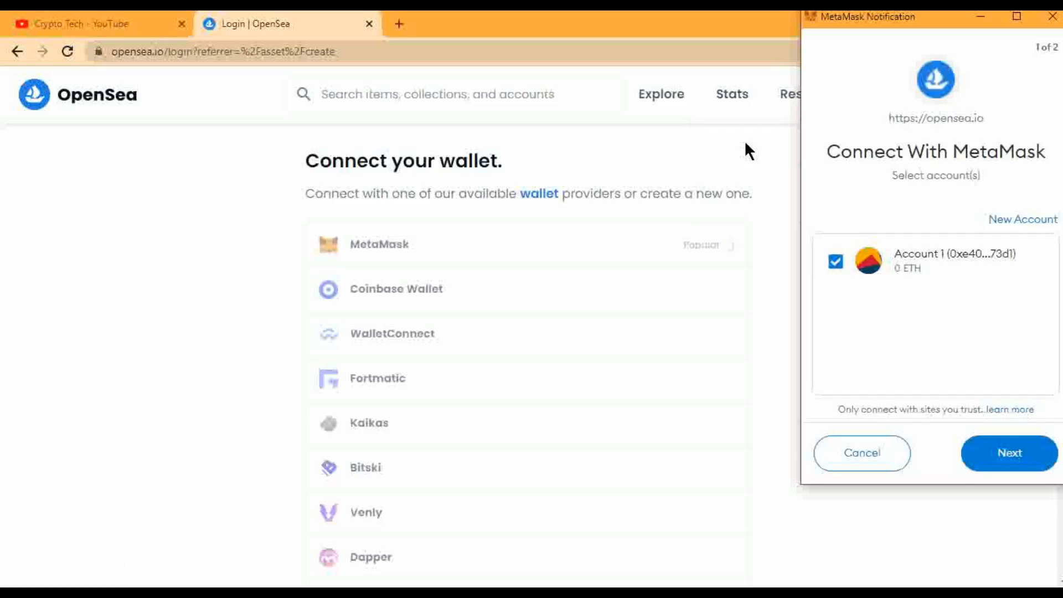
{"action": "left_click", "coordinate": [1024, 468]}
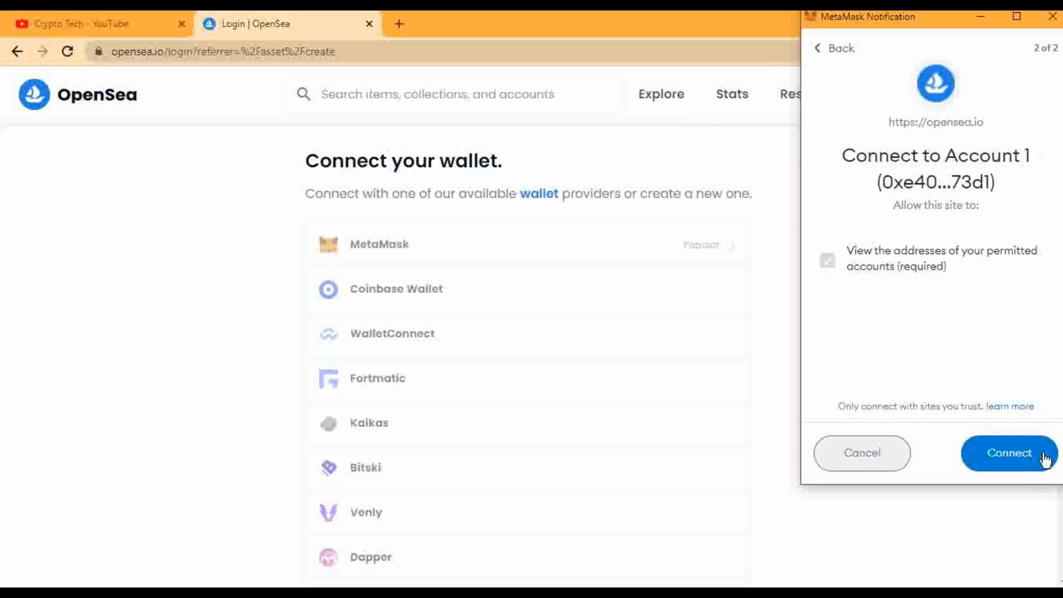
{"action": "left_click", "coordinate": [990, 463]}
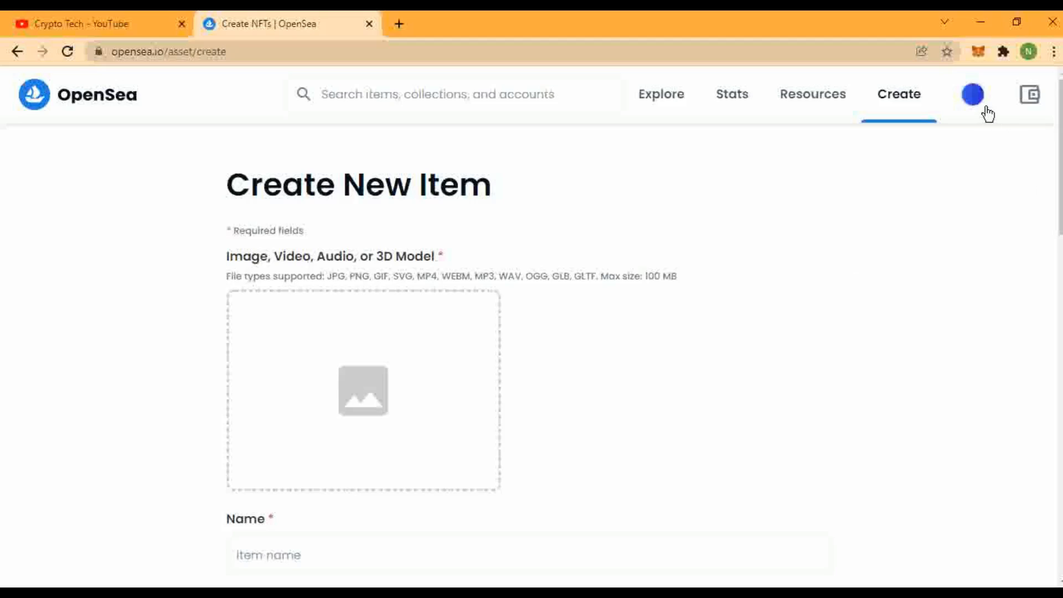
Look over the empty wallet profile page, then go to its profile settings.
{"action": "left_click", "coordinate": [966, 111]}
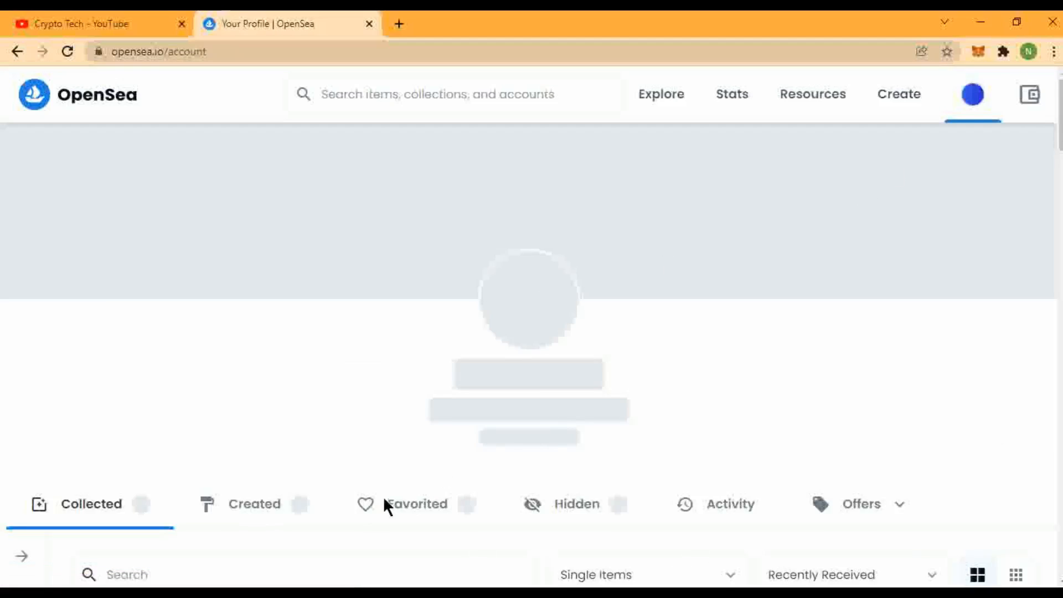
{"action": "scroll", "coordinate": [283, 506], "scroll_direction": "down", "scroll_amount": 2}
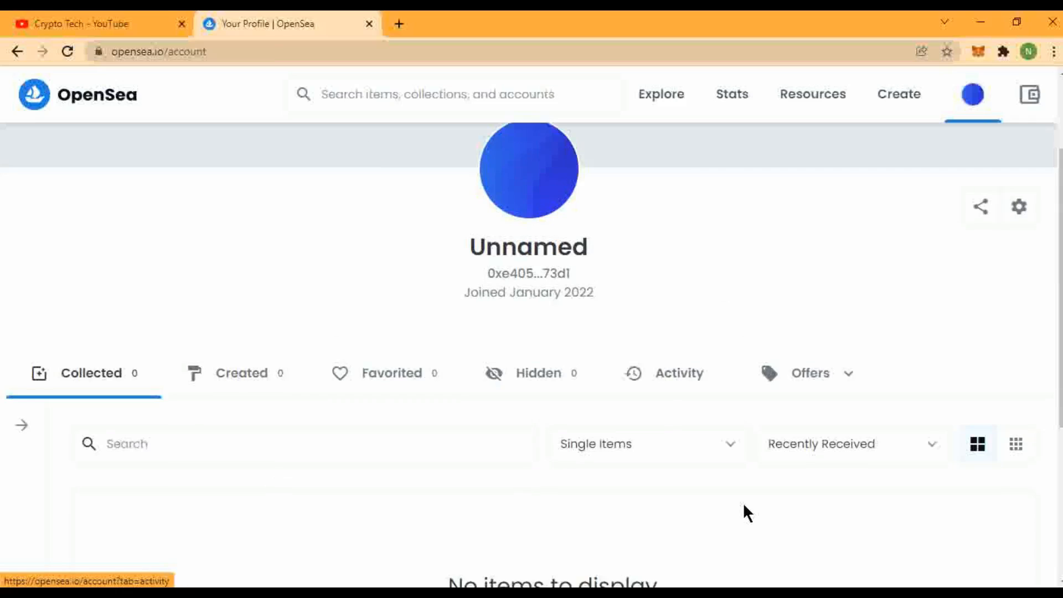
{"action": "scroll", "coordinate": [743, 504], "scroll_direction": "up", "scroll_amount": 2}
{"action": "scroll", "coordinate": [625, 476], "scroll_direction": "down", "scroll_amount": 6}
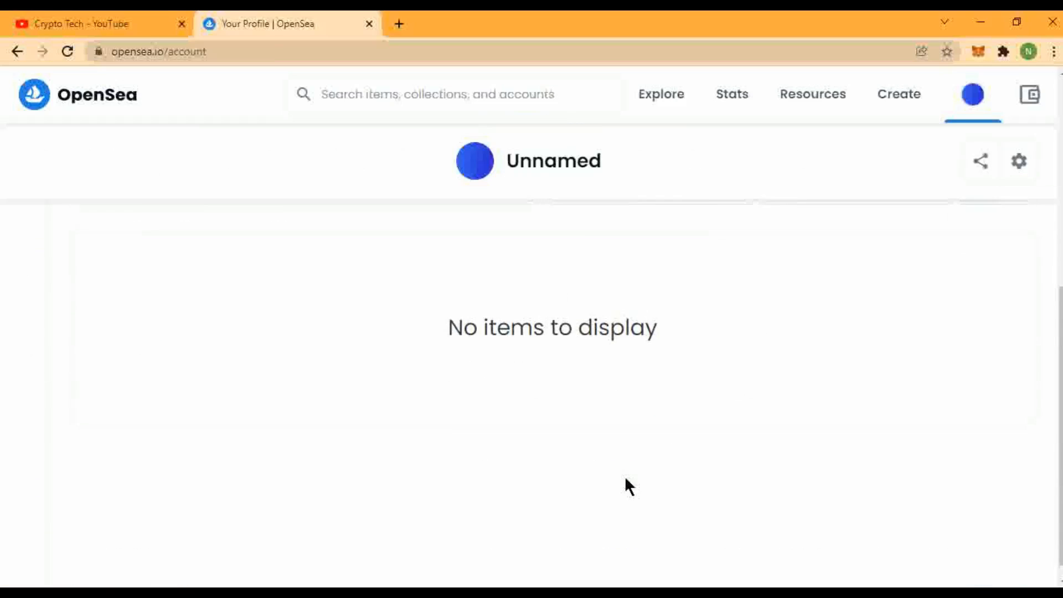
{"action": "scroll", "coordinate": [625, 486], "scroll_direction": "up", "scroll_amount": 6}
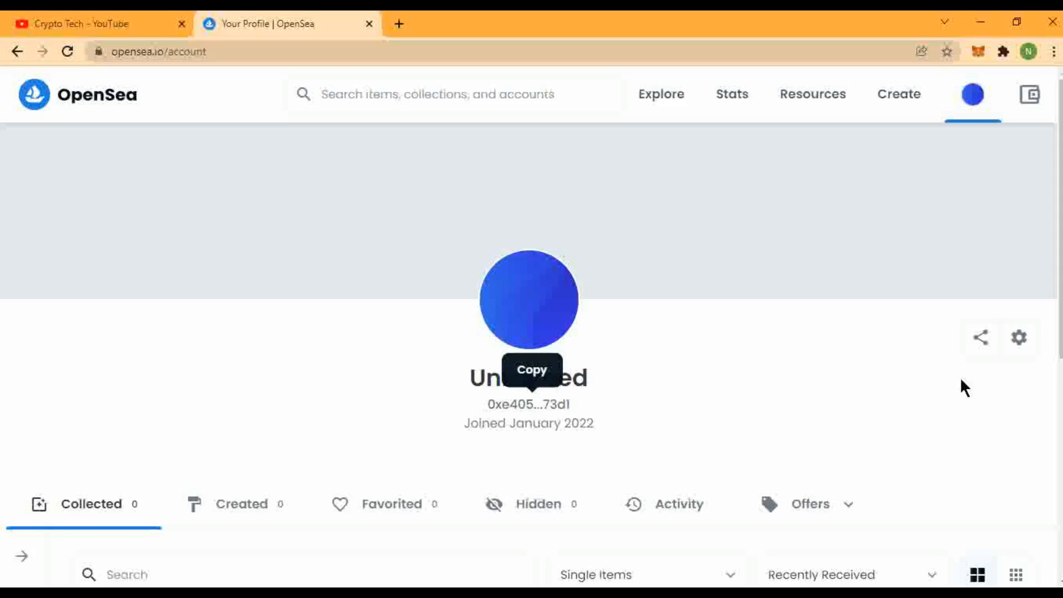
{"action": "left_click", "coordinate": [1017, 343]}
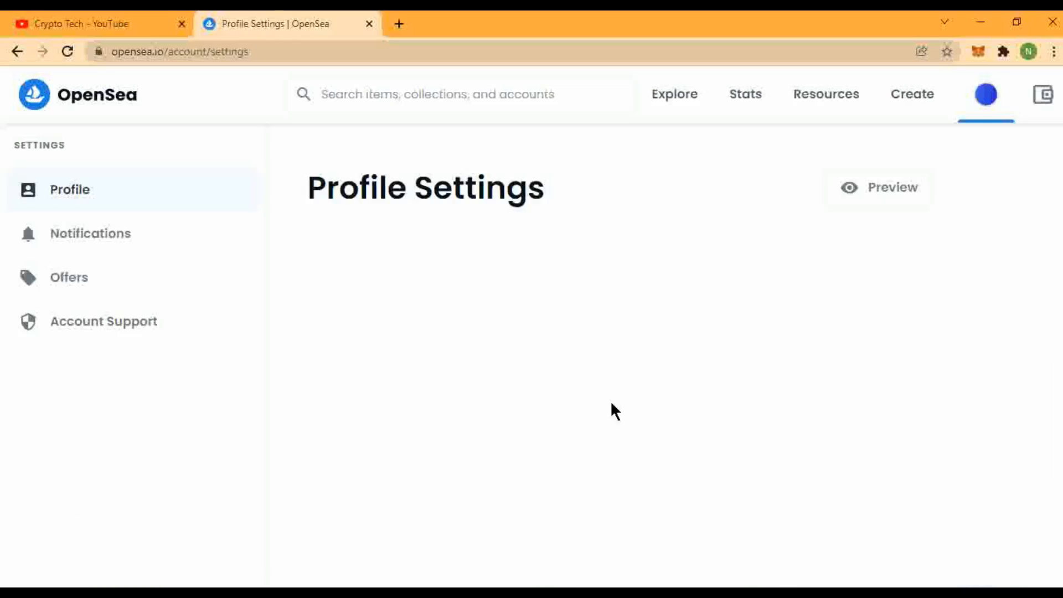
{"action": "scroll", "coordinate": [481, 481], "scroll_direction": "down", "scroll_amount": 5}
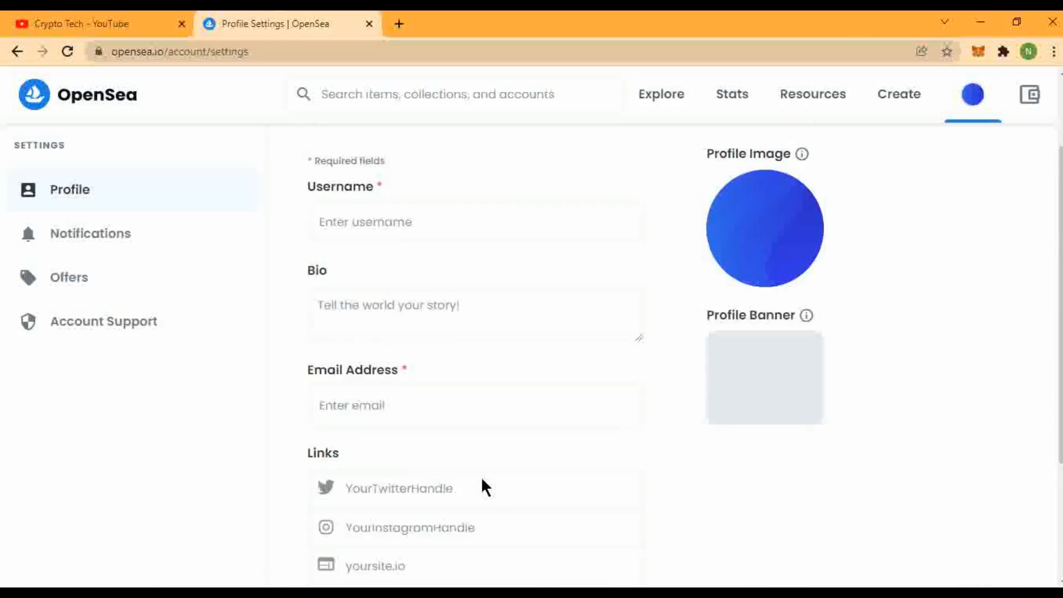
{"action": "scroll", "coordinate": [471, 443], "scroll_direction": "up", "scroll_amount": 5}
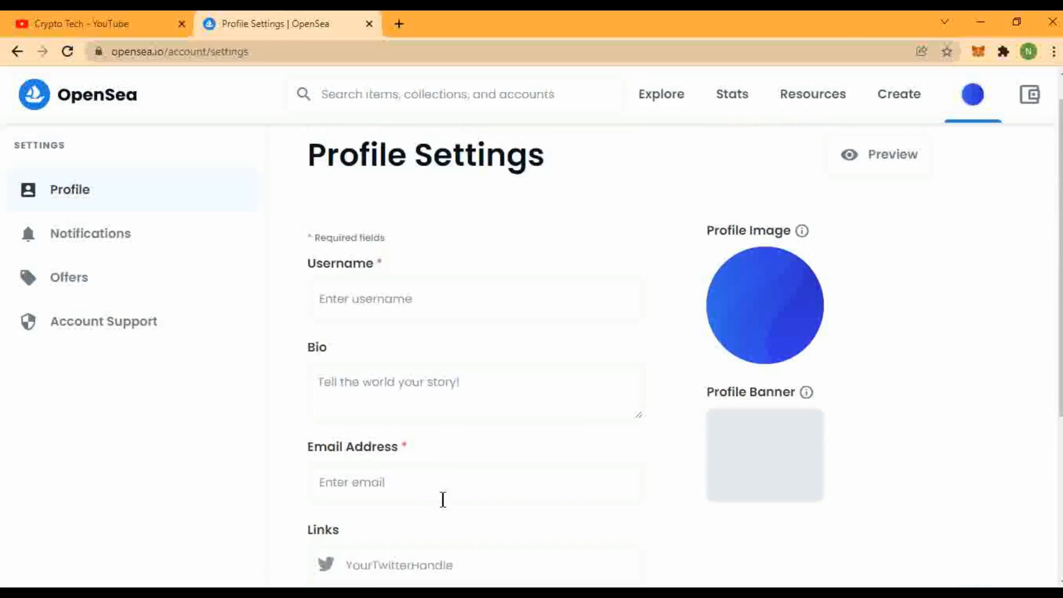
{"action": "scroll", "coordinate": [437, 470], "scroll_direction": "down", "scroll_amount": 2}
{"action": "left_click", "coordinate": [431, 440]}
{"action": "left_click", "coordinate": [434, 474]}
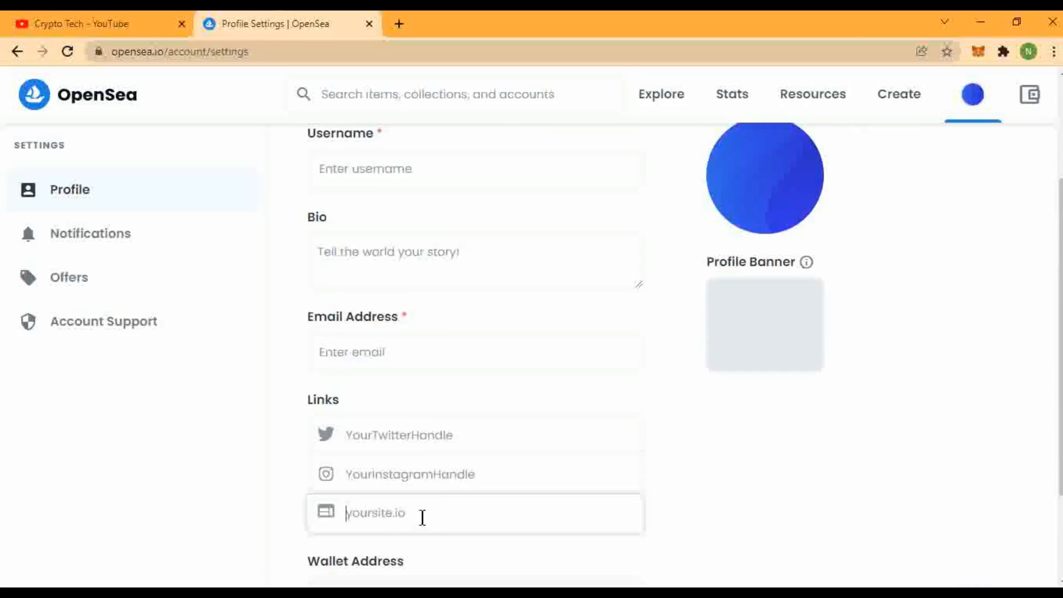
{"action": "left_click", "coordinate": [421, 516]}
{"action": "scroll", "coordinate": [652, 498], "scroll_direction": "down", "scroll_amount": 2}
{"action": "scroll", "coordinate": [451, 505], "scroll_direction": "up", "scroll_amount": 5}
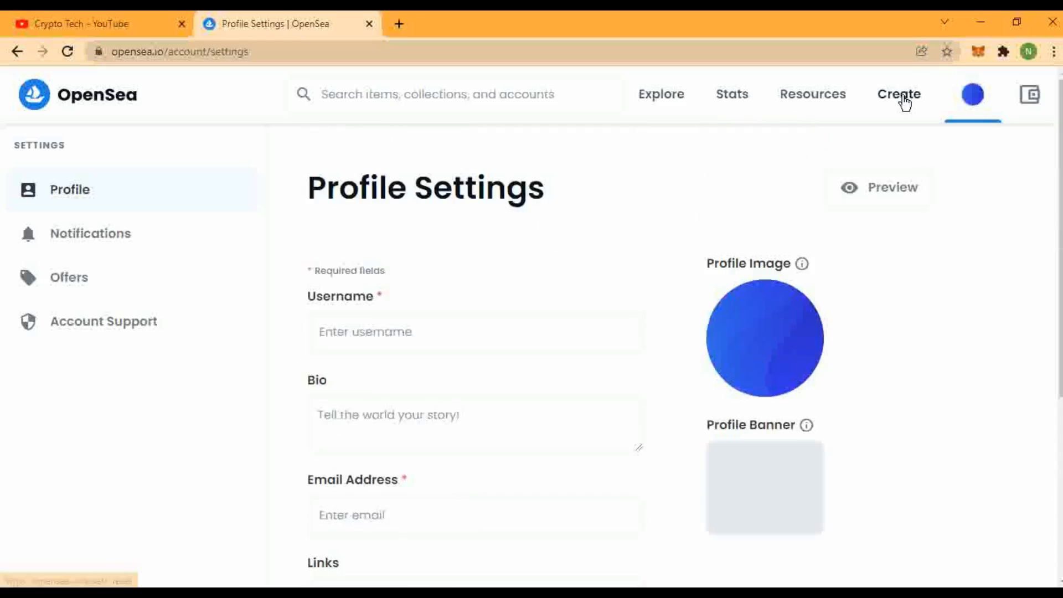
Return to the empty profile, then open the Create New Item form's media file picker.
{"action": "left_click", "coordinate": [16, 51]}
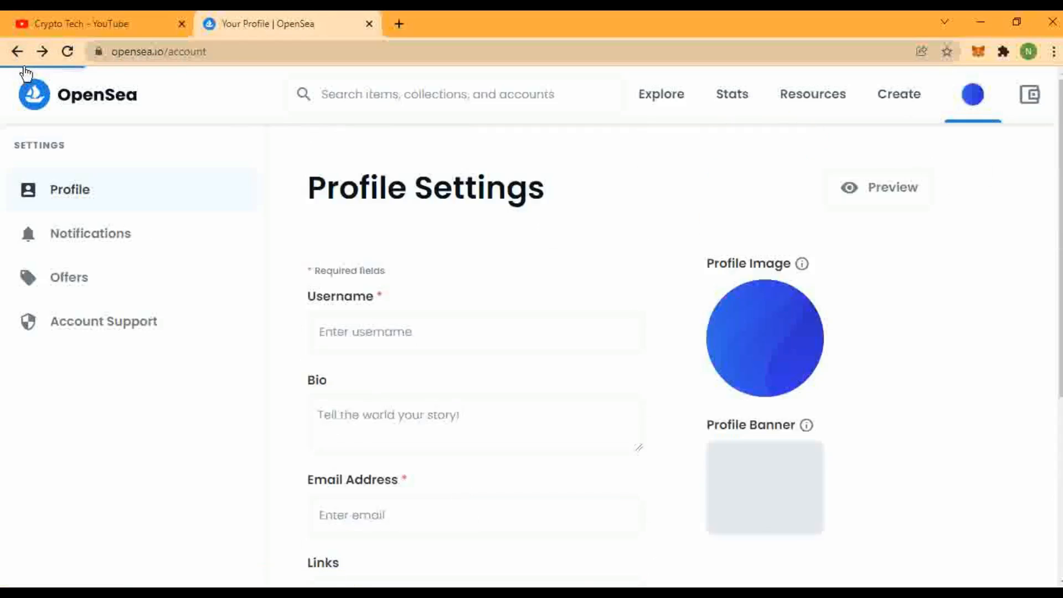
{"action": "scroll", "coordinate": [862, 506], "scroll_direction": "down", "scroll_amount": 6}
{"action": "scroll", "coordinate": [862, 506], "scroll_direction": "up", "scroll_amount": 7}
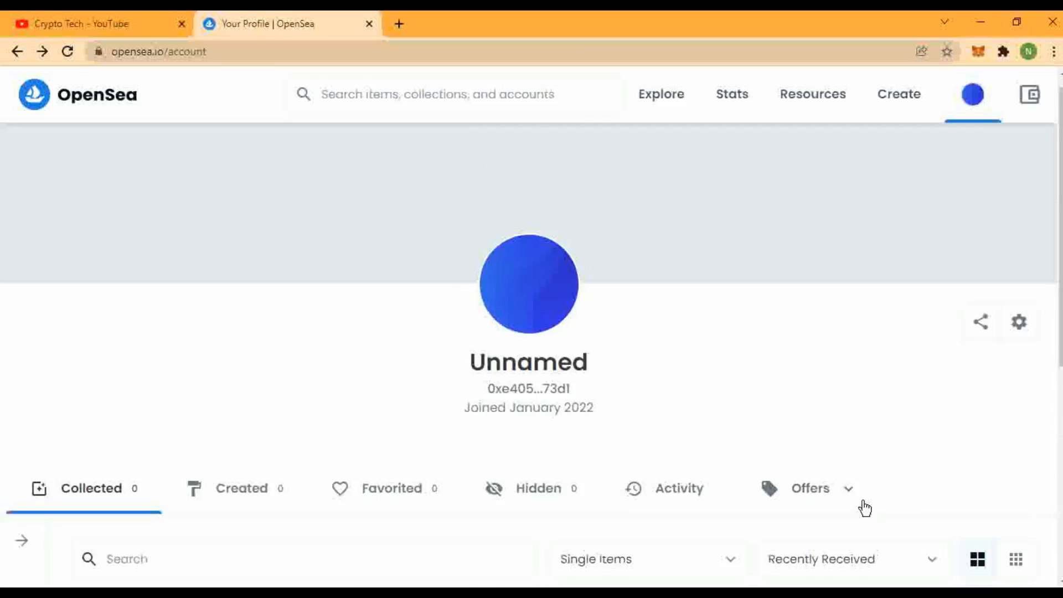
{"action": "scroll", "coordinate": [653, 424], "scroll_direction": "down", "scroll_amount": 5}
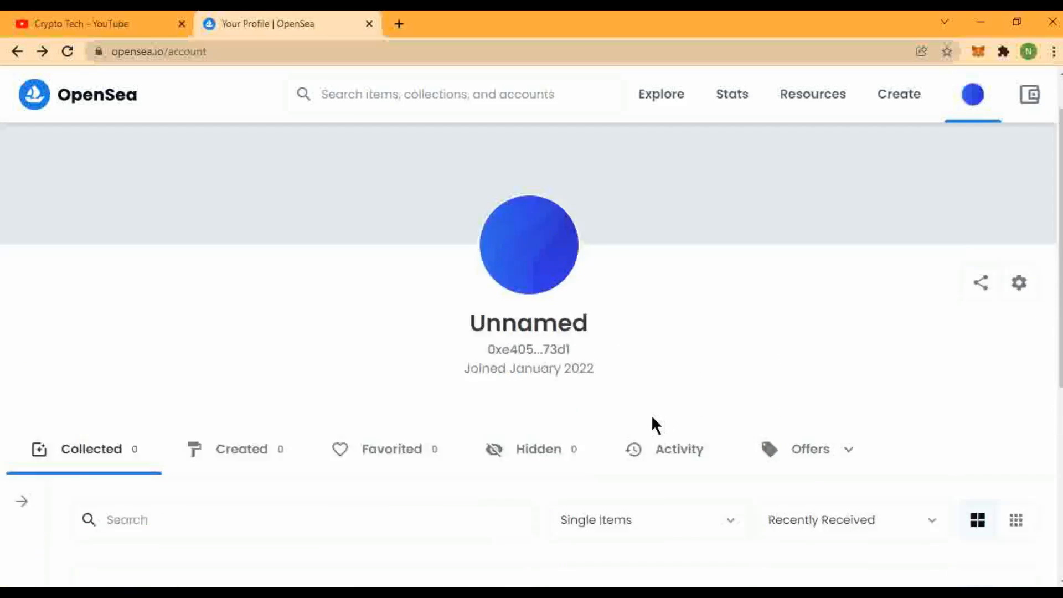
{"action": "scroll", "coordinate": [720, 443], "scroll_direction": "up", "scroll_amount": 5}
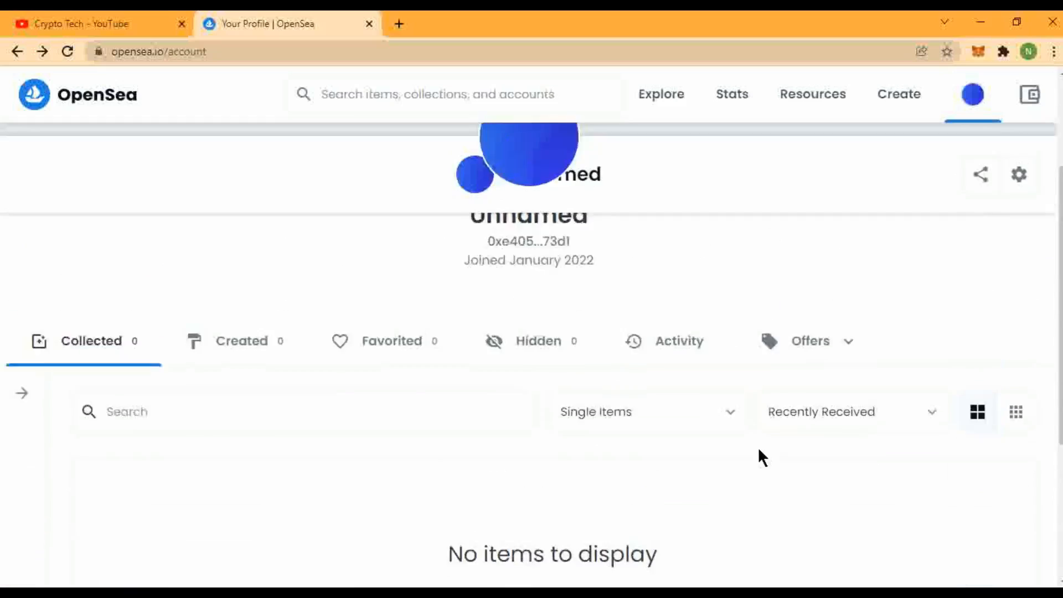
{"action": "scroll", "coordinate": [731, 427], "scroll_direction": "down", "scroll_amount": 5}
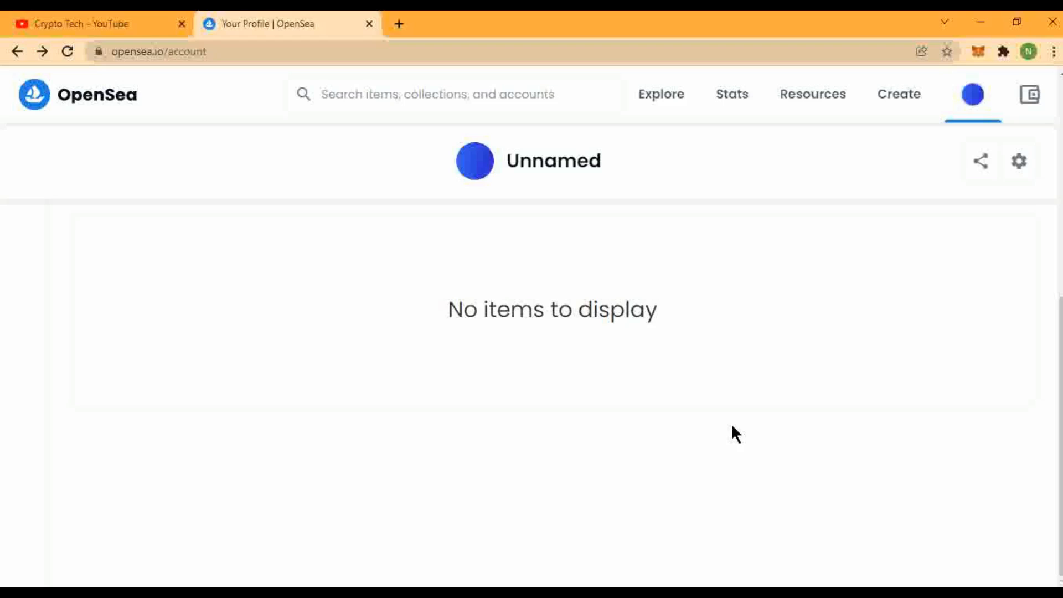
{"action": "scroll", "coordinate": [733, 427], "scroll_direction": "up", "scroll_amount": 5}
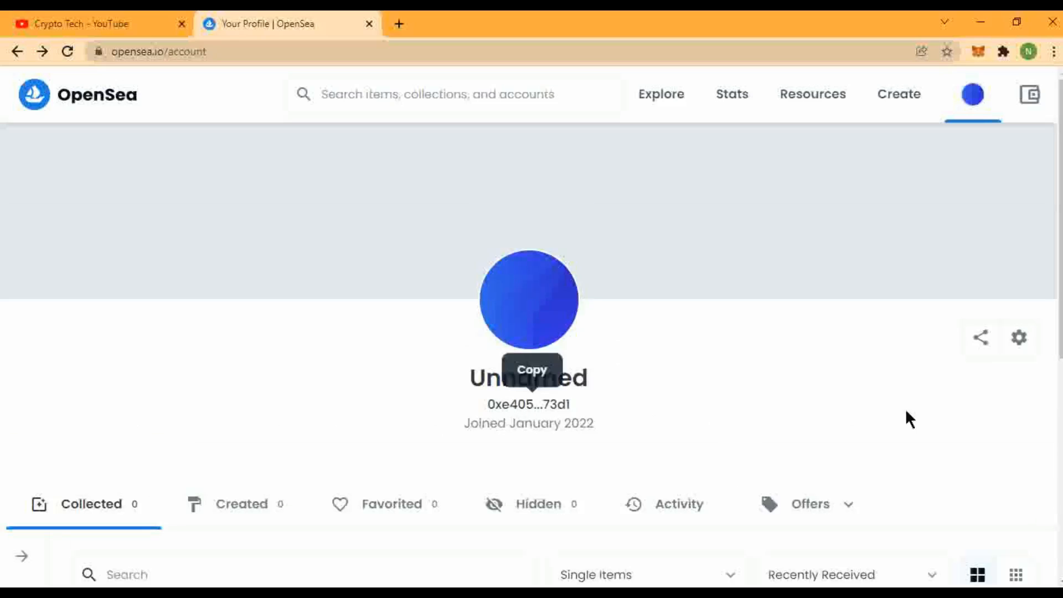
{"action": "left_click", "coordinate": [905, 97]}
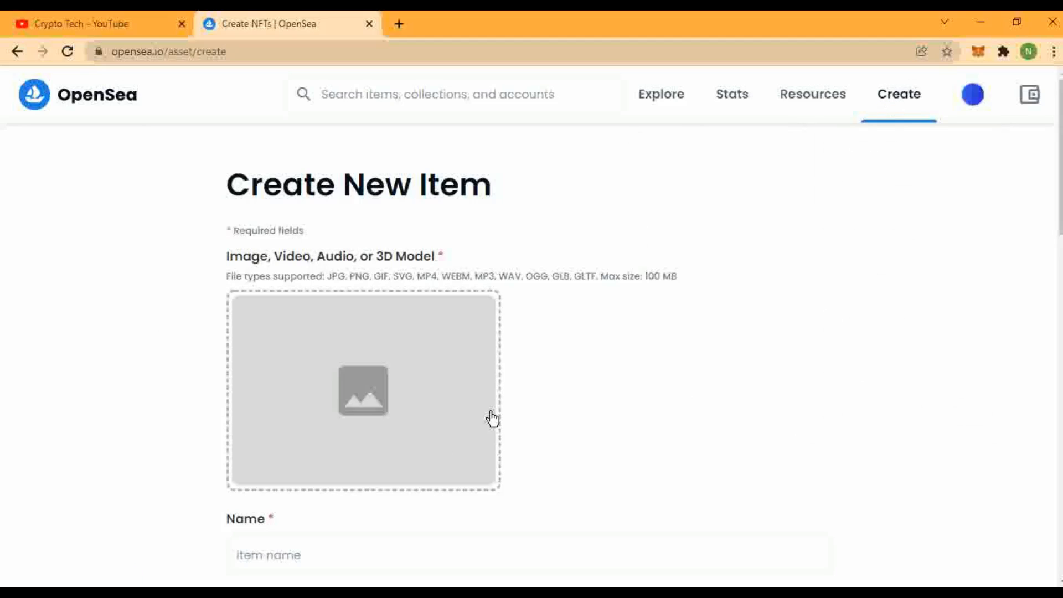
{"action": "left_click", "coordinate": [327, 383]}
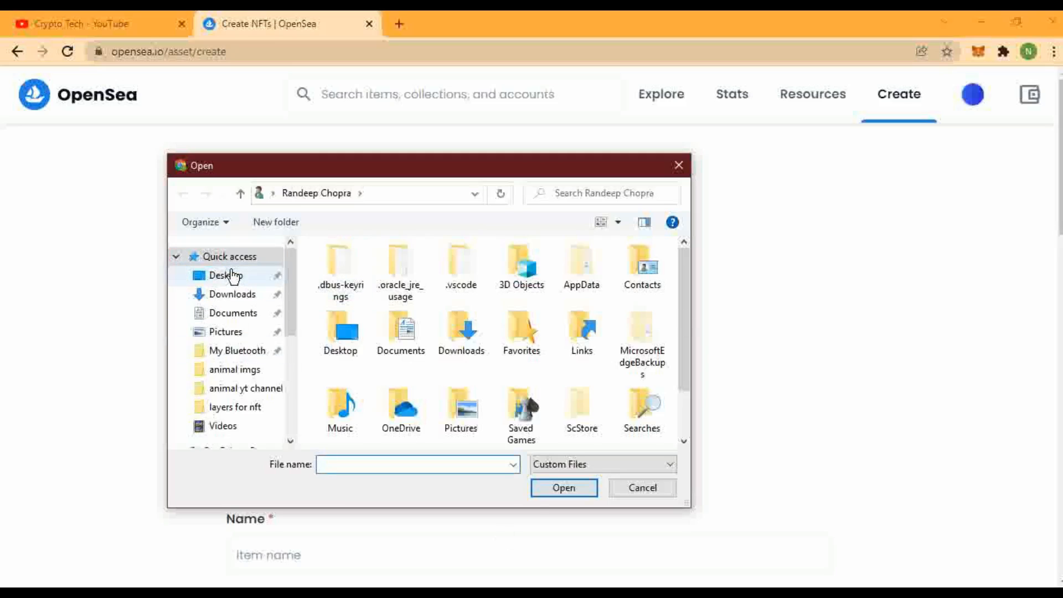
Choose image 1 from Desktop > layers for nft as the item's media file.
{"action": "left_click", "coordinate": [233, 275]}
{"action": "left_click", "coordinate": [457, 273]}
{"action": "double_click", "coordinate": [457, 273]}
{"action": "left_click", "coordinate": [382, 293]}
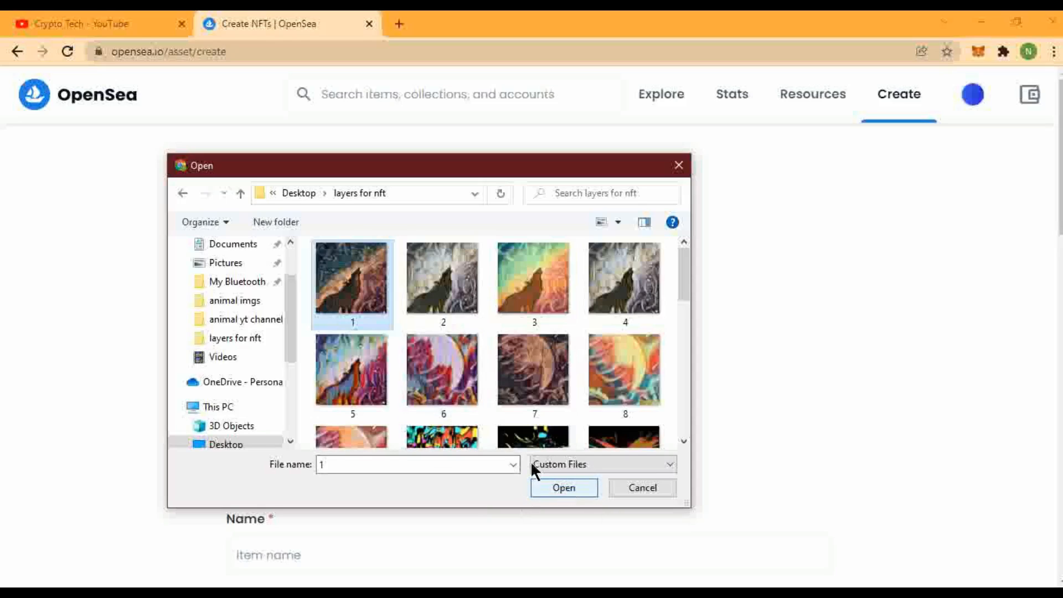
{"action": "left_click", "coordinate": [585, 487]}
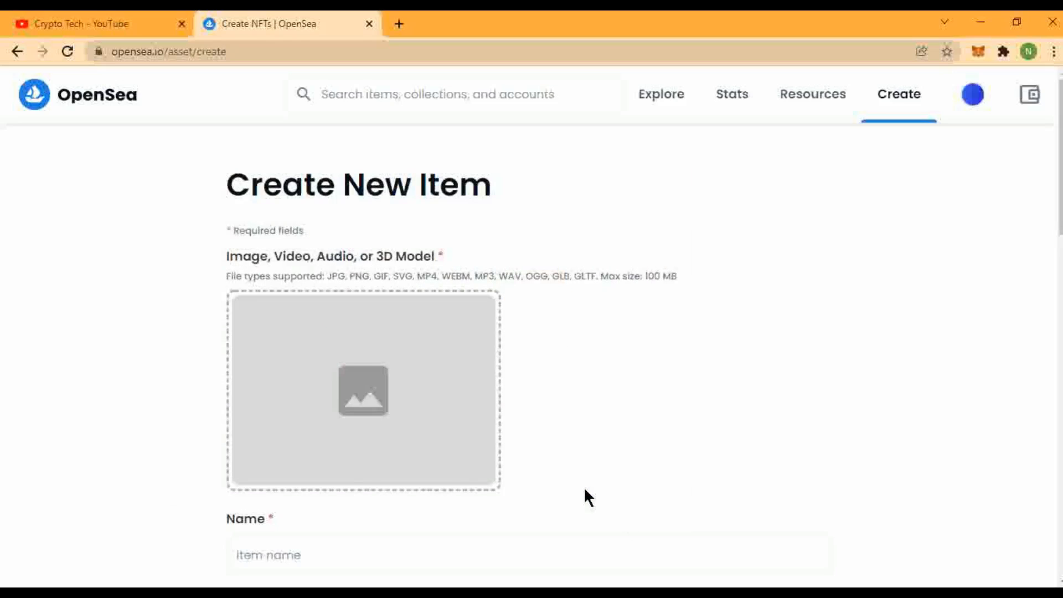
Name the new item 'space wolf'.
{"action": "scroll", "coordinate": [467, 460], "scroll_direction": "down", "scroll_amount": 2}
{"action": "left_click", "coordinate": [459, 424]}
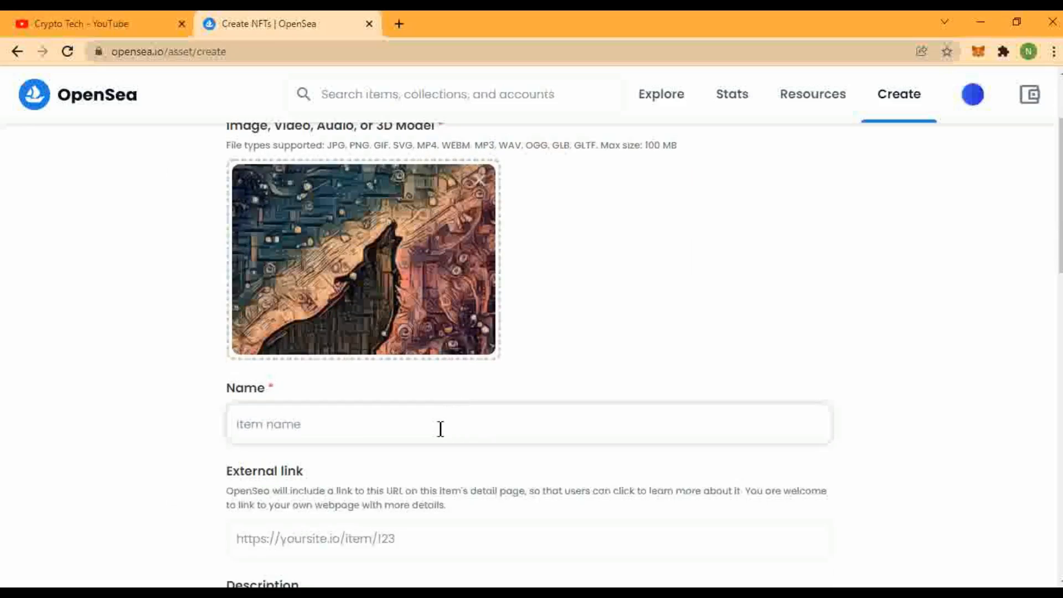
{"action": "type", "text": "space wolf"}
Enter the description 'this nft is for testing.', correcting typos along the way.
{"action": "scroll", "coordinate": [544, 367], "scroll_direction": "down", "scroll_amount": 5}
{"action": "left_click", "coordinate": [297, 272]}
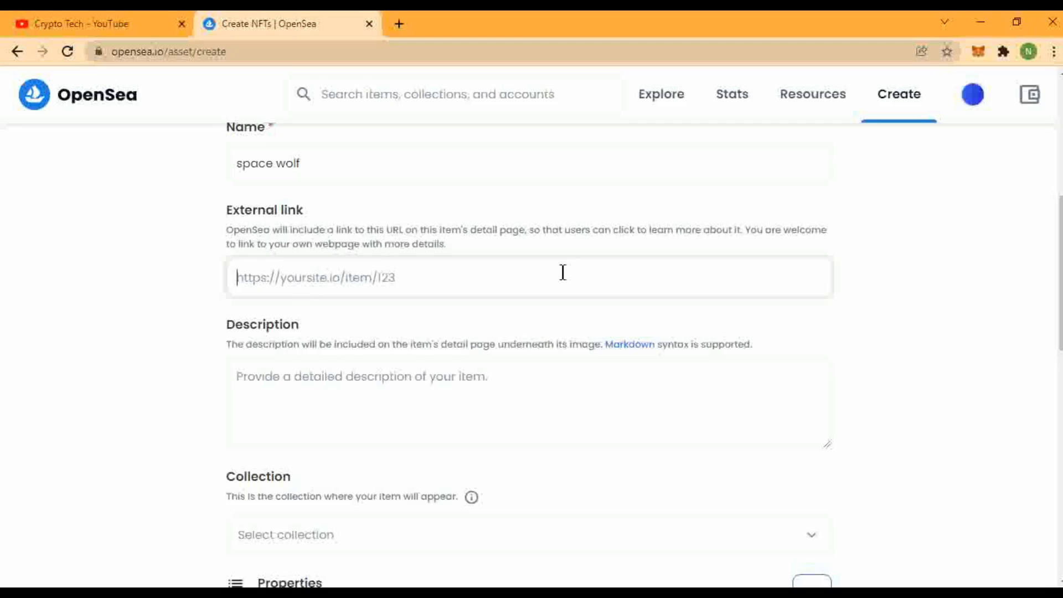
{"action": "left_click", "coordinate": [352, 383]}
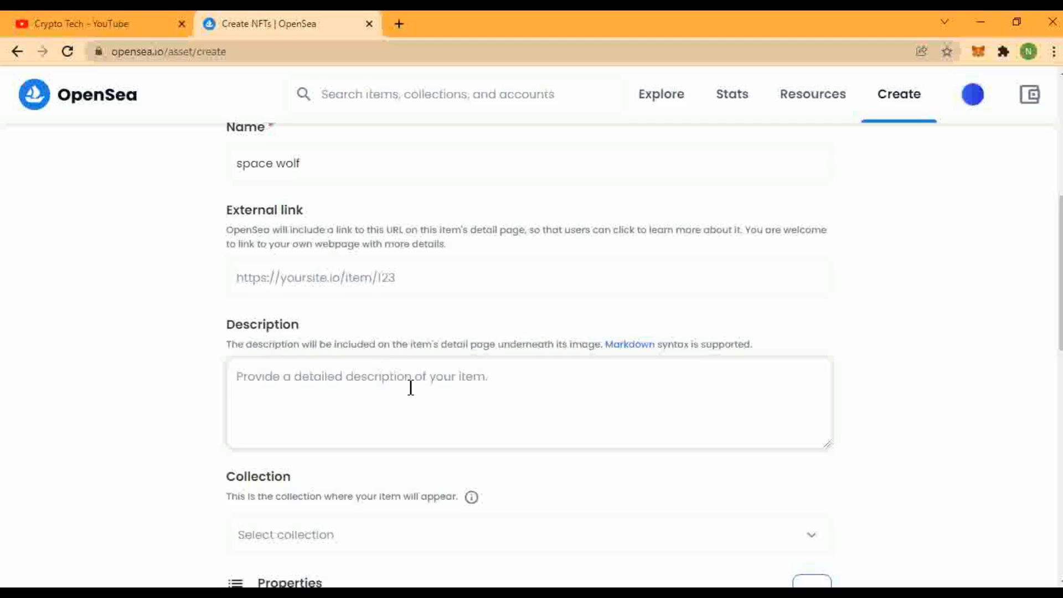
{"action": "type", "text": "this "}
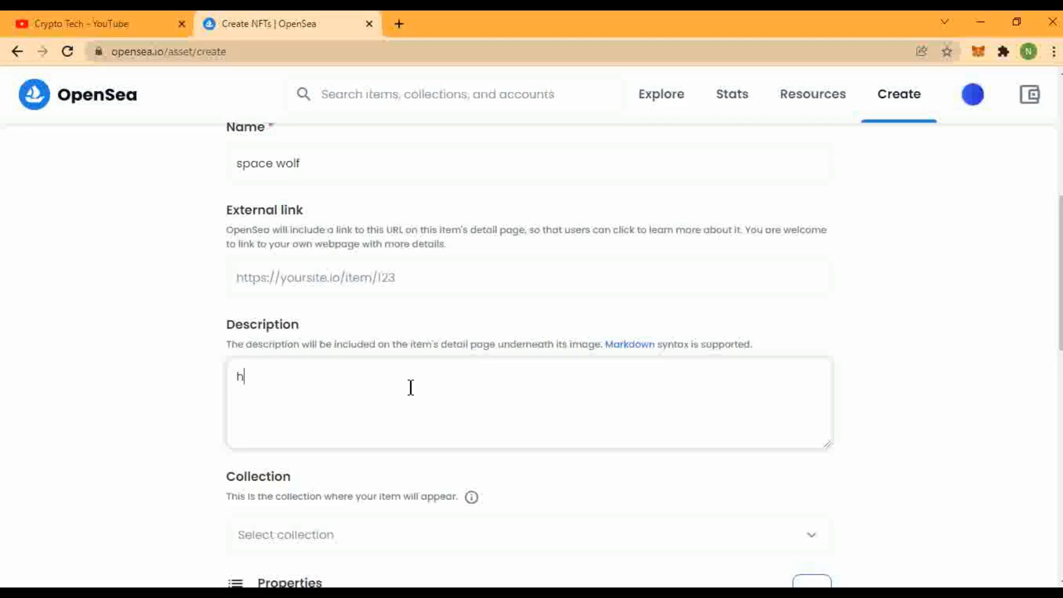
{"action": "type", "text": "nfft is"}
{"action": "key", "text": "BackSpace"}
{"action": "key", "text": "BackSpace"}
{"action": "key", "text": "BackSpace"}
{"action": "key", "text": "BackSpace"}
{"action": "key", "text": "BackSpace"}
{"action": "key", "text": "BackSpace"}
{"action": "type", "text": "t is for tw"}
{"action": "key", "text": "BackSpace"}
{"action": "type", "text": "es"}
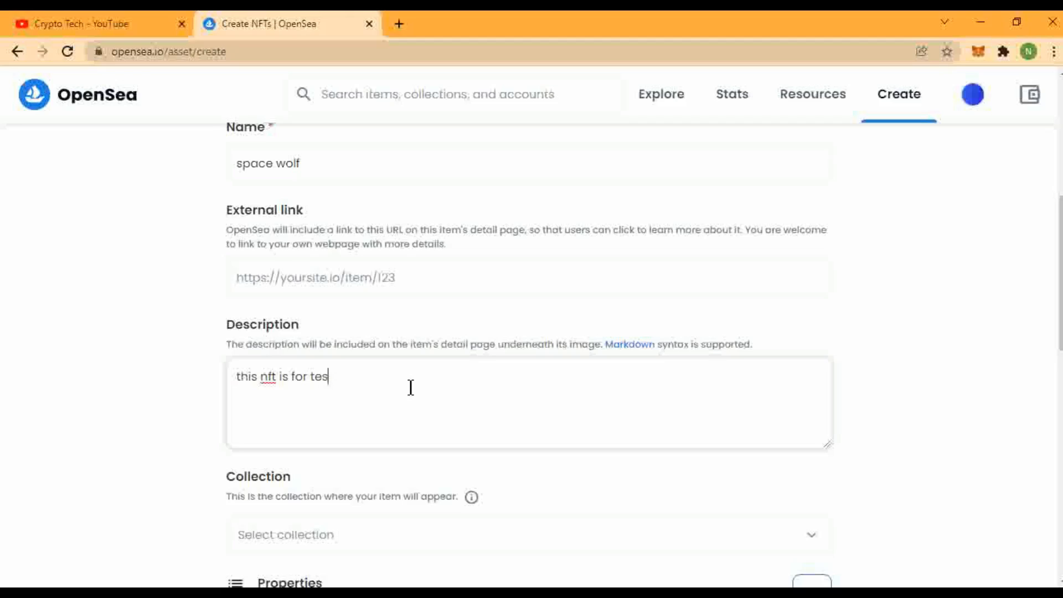
{"action": "type", "text": "ting."}
{"action": "scroll", "coordinate": [467, 477], "scroll_direction": "down", "scroll_amount": 2}
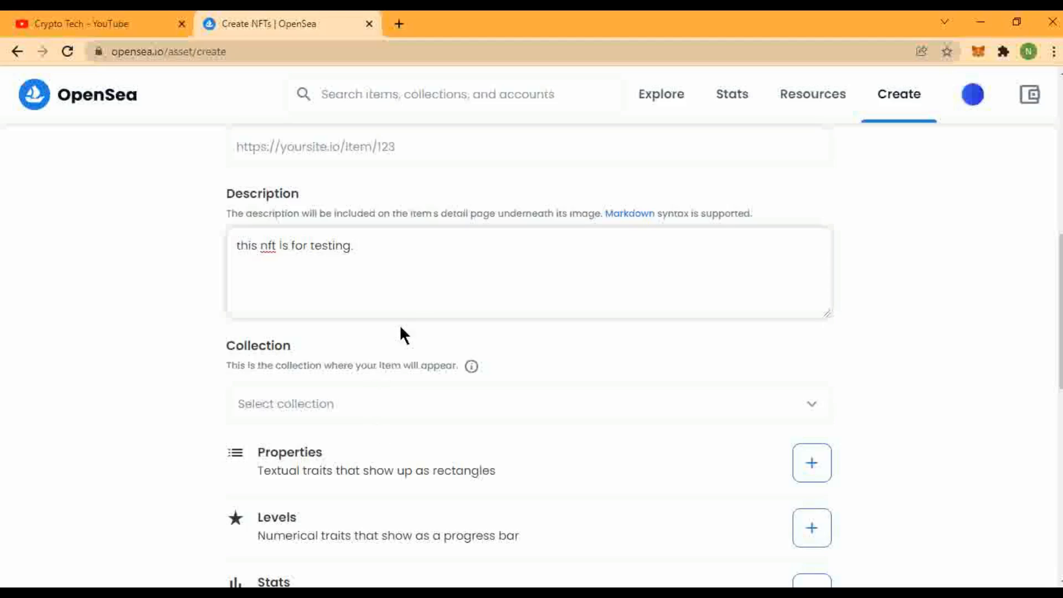
{"action": "left_click", "coordinate": [498, 409]}
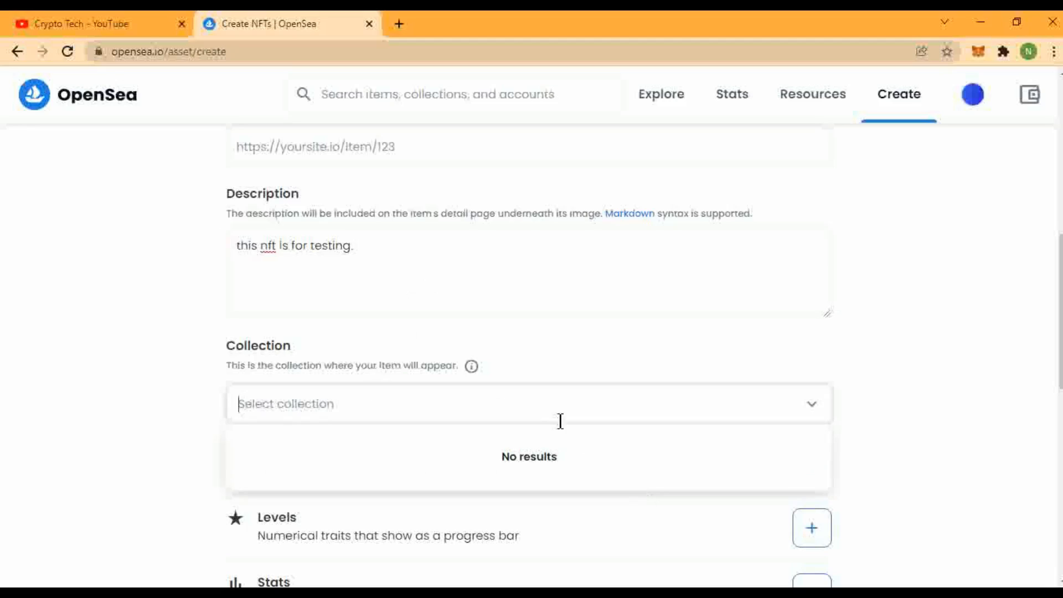
{"action": "type", "text": "testing"}
{"action": "key", "text": "BackSpace"}
{"action": "key", "text": "BackSpace"}
{"action": "key", "text": "BackSpace"}
{"action": "key", "text": "BackSpace"}
{"action": "key", "text": "BackSpace"}
{"action": "key", "text": "BackSpace"}
{"action": "key", "text": "BackSpace"}
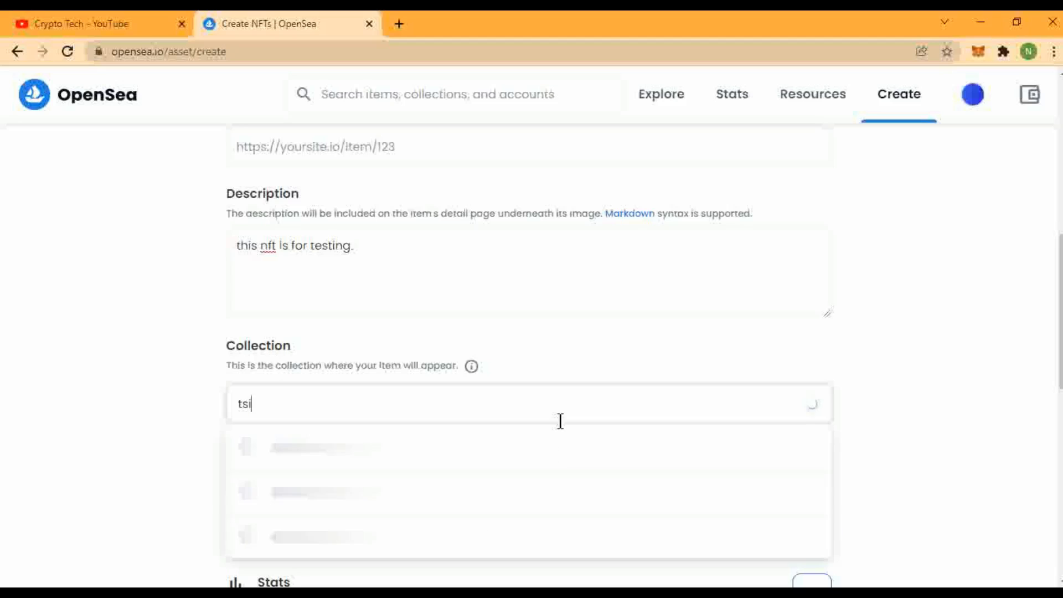
{"action": "left_click", "coordinate": [1041, 339]}
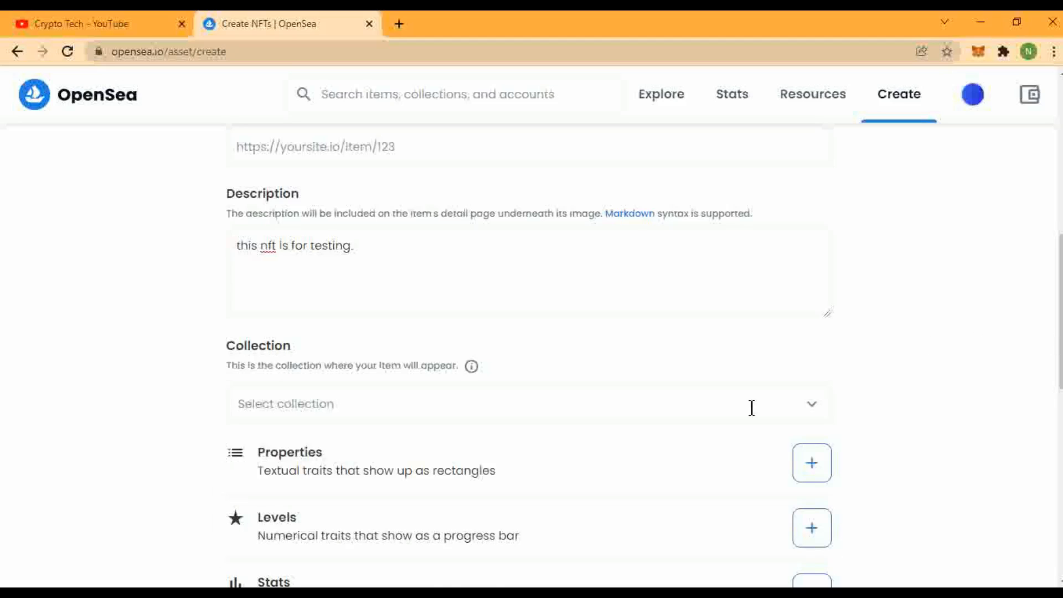
{"action": "scroll", "coordinate": [752, 404], "scroll_direction": "down", "scroll_amount": 2}
{"action": "scroll", "coordinate": [731, 427], "scroll_direction": "down", "scroll_amount": 4}
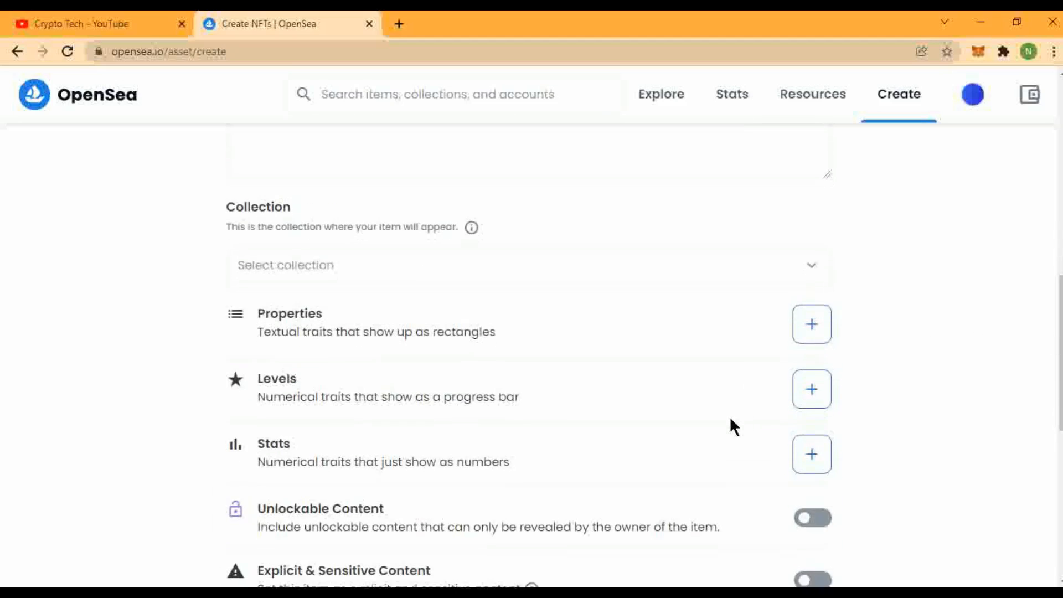
{"action": "scroll", "coordinate": [283, 236], "scroll_direction": "up", "scroll_amount": 2}
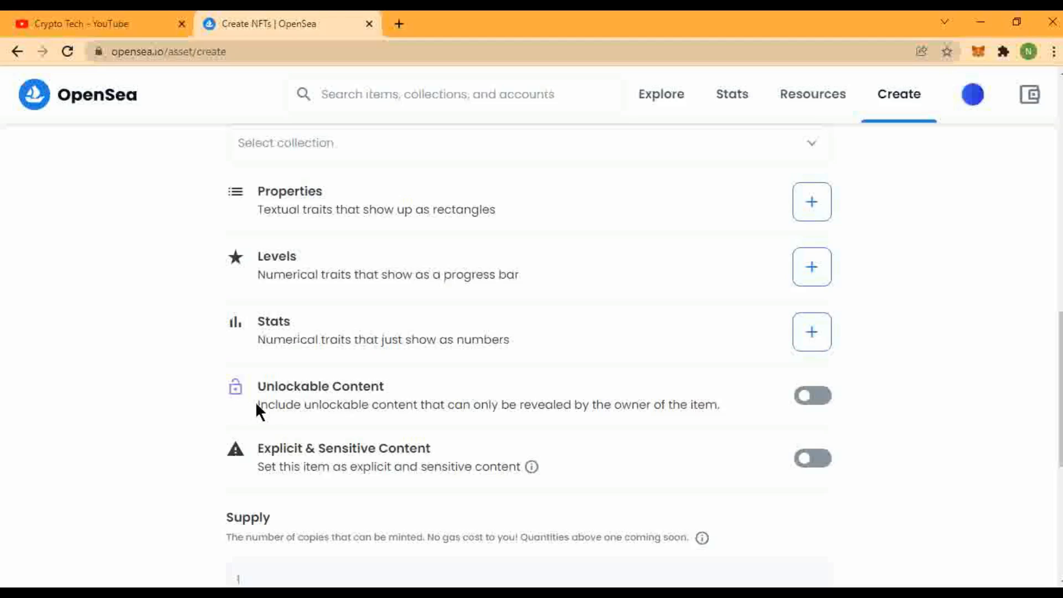
{"action": "left_click_drag", "start_coordinate": [258, 404], "coordinate": [708, 412]}
{"action": "left_click", "coordinate": [777, 409]}
Set the item's blockchain to Ethereum and create the space wolf NFT.
{"action": "scroll", "coordinate": [716, 521], "scroll_direction": "down", "scroll_amount": 2}
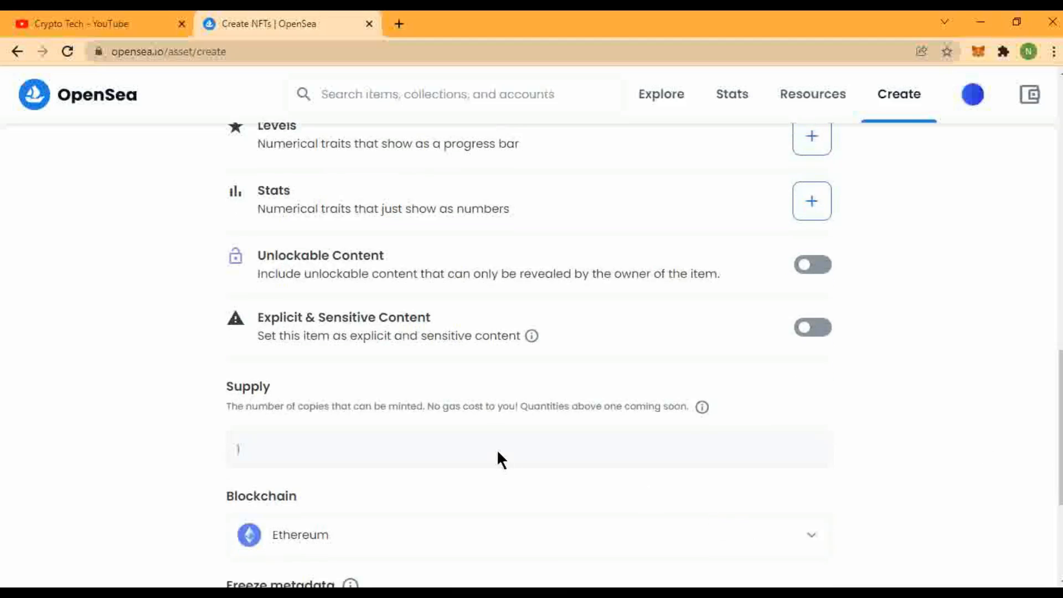
{"action": "scroll", "coordinate": [495, 460], "scroll_direction": "down", "scroll_amount": 2}
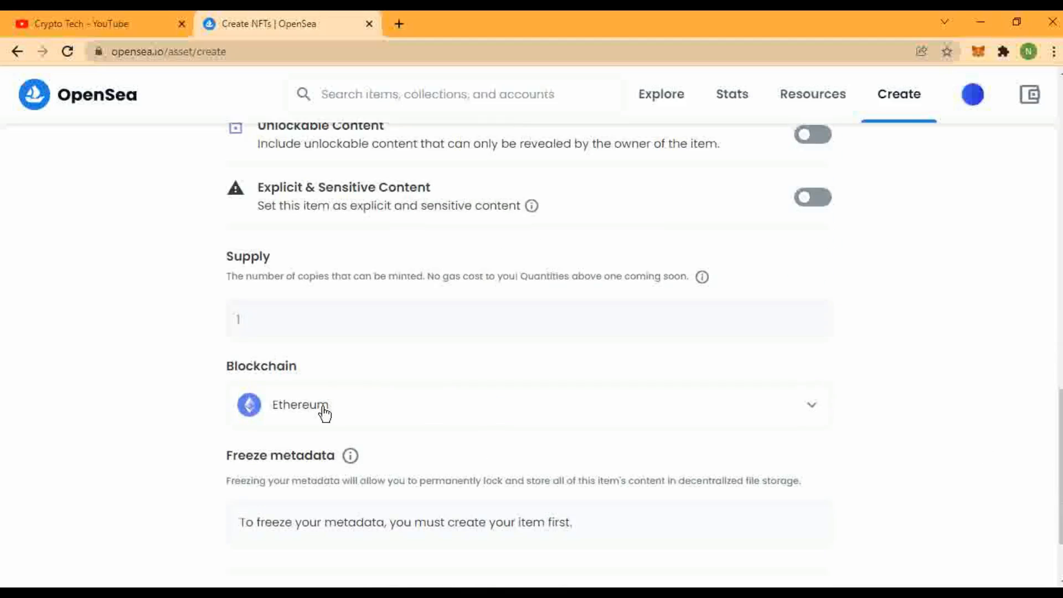
{"action": "left_click", "coordinate": [380, 408]}
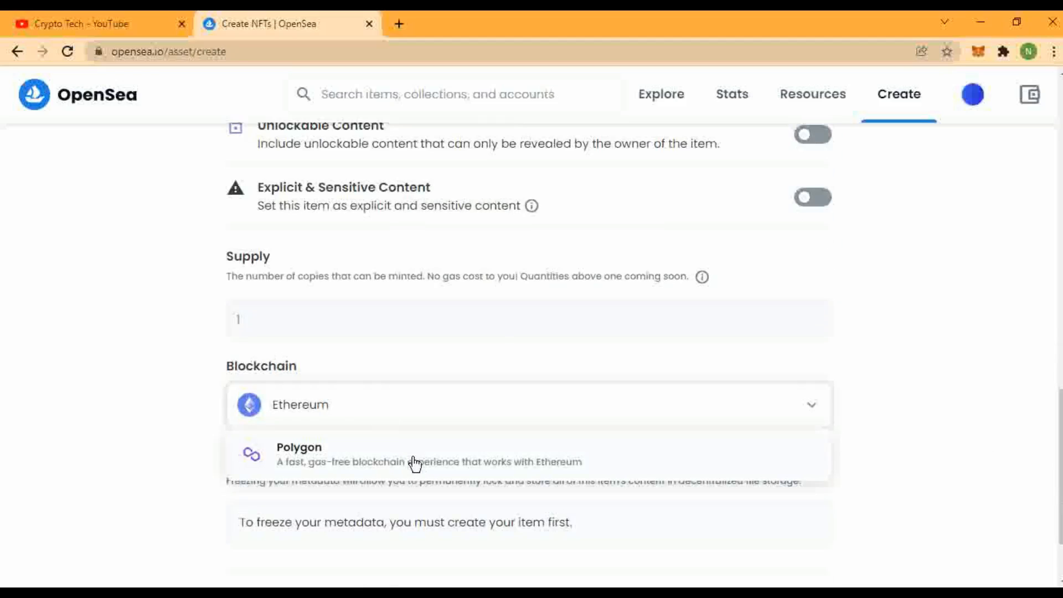
{"action": "left_click", "coordinate": [480, 458]}
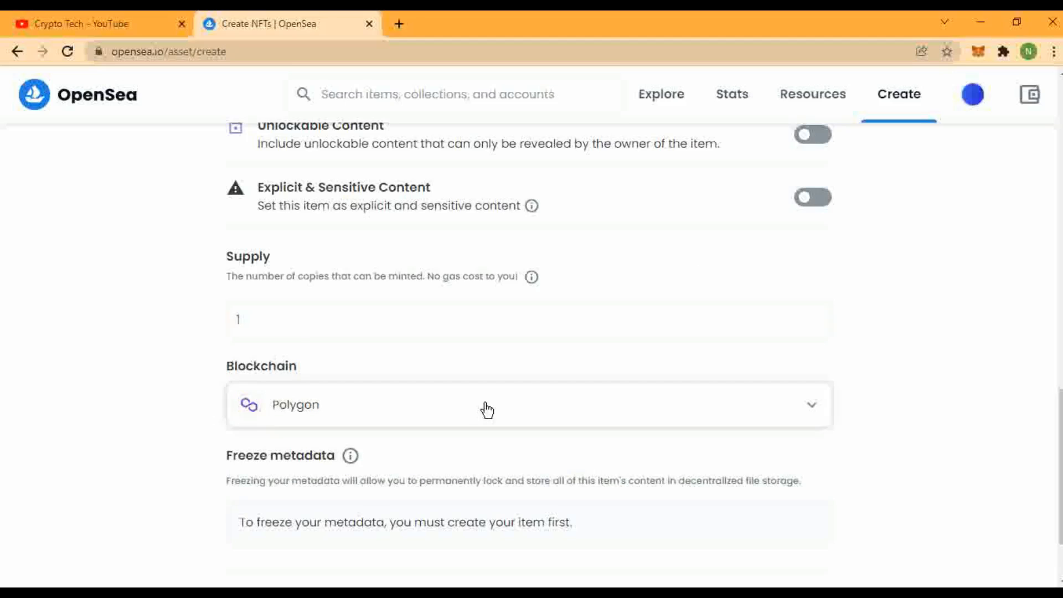
{"action": "left_click", "coordinate": [483, 414]}
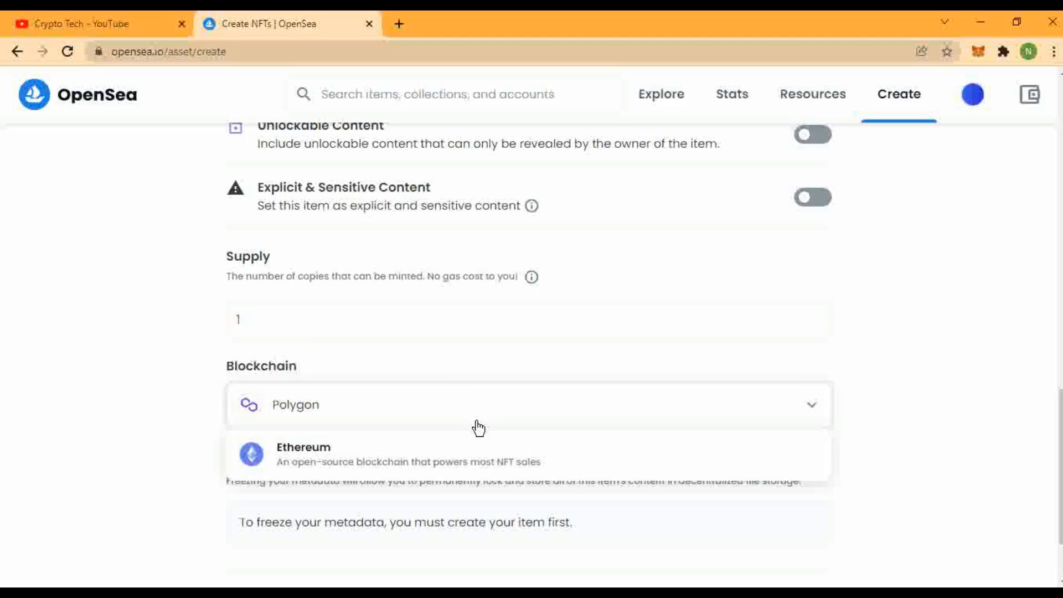
{"action": "left_click", "coordinate": [575, 457]}
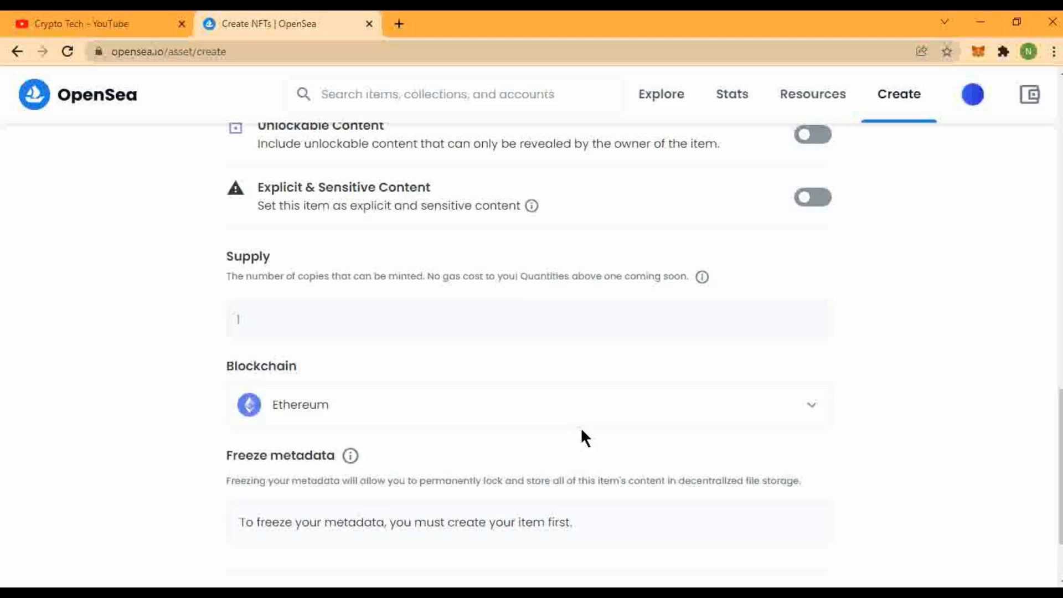
{"action": "scroll", "coordinate": [505, 426], "scroll_direction": "down", "scroll_amount": 2}
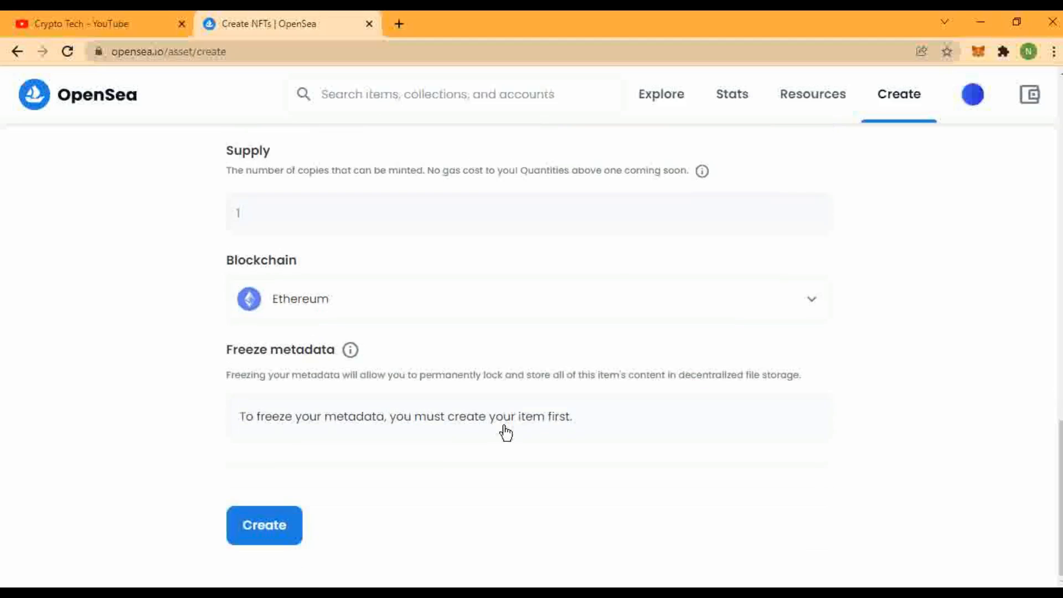
{"action": "left_click", "coordinate": [257, 521]}
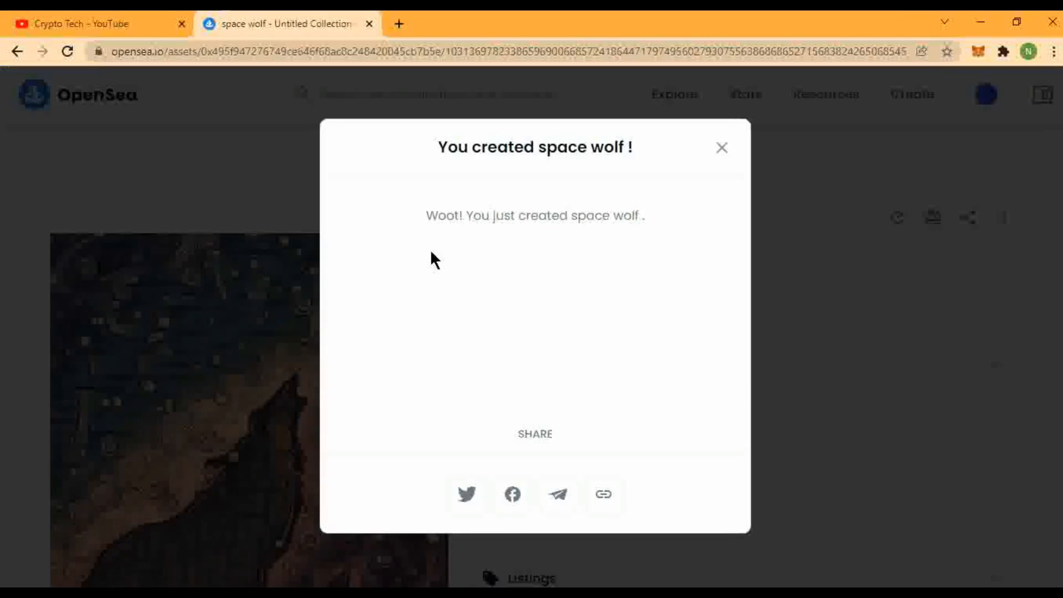
Close the 'You created space wolf!' confirmation and scroll through the new asset page.
{"action": "left_click", "coordinate": [723, 148]}
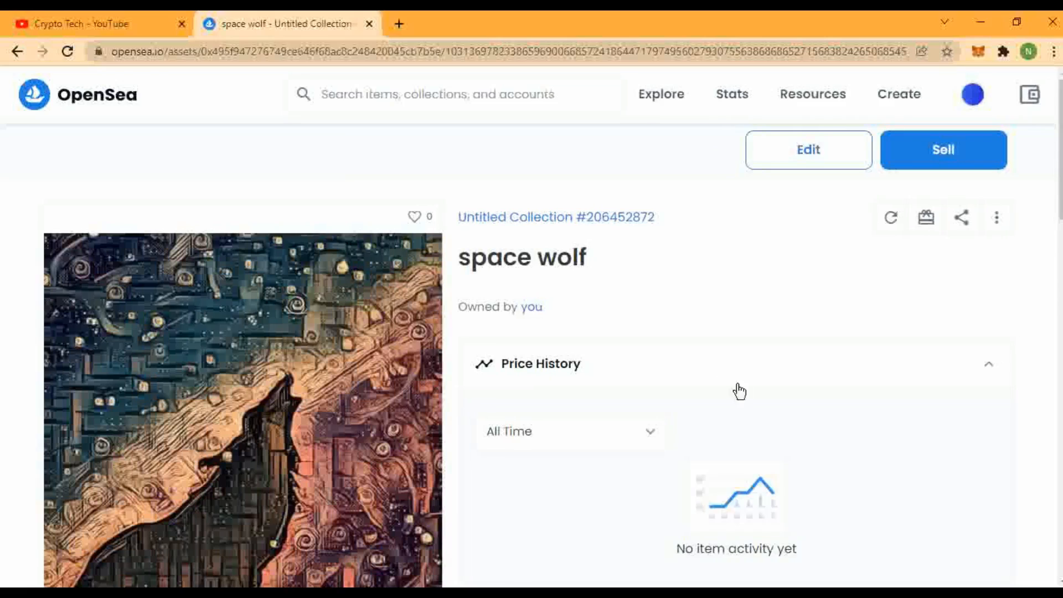
{"action": "scroll", "coordinate": [739, 396], "scroll_direction": "down", "scroll_amount": 5}
{"action": "scroll", "coordinate": [739, 397], "scroll_direction": "up", "scroll_amount": 5}
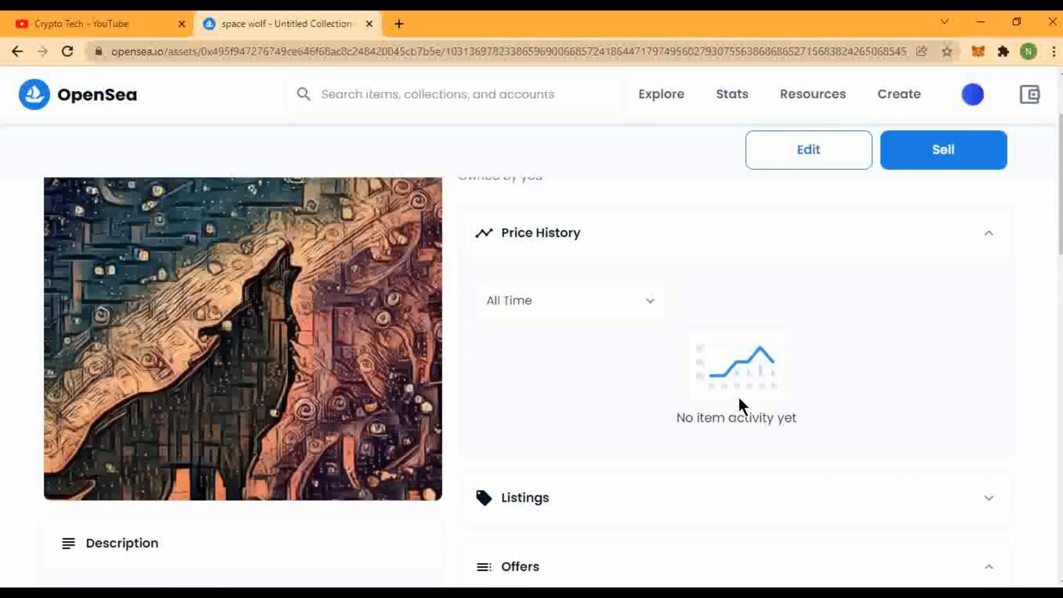
{"action": "scroll", "coordinate": [560, 394], "scroll_direction": "down", "scroll_amount": 12}
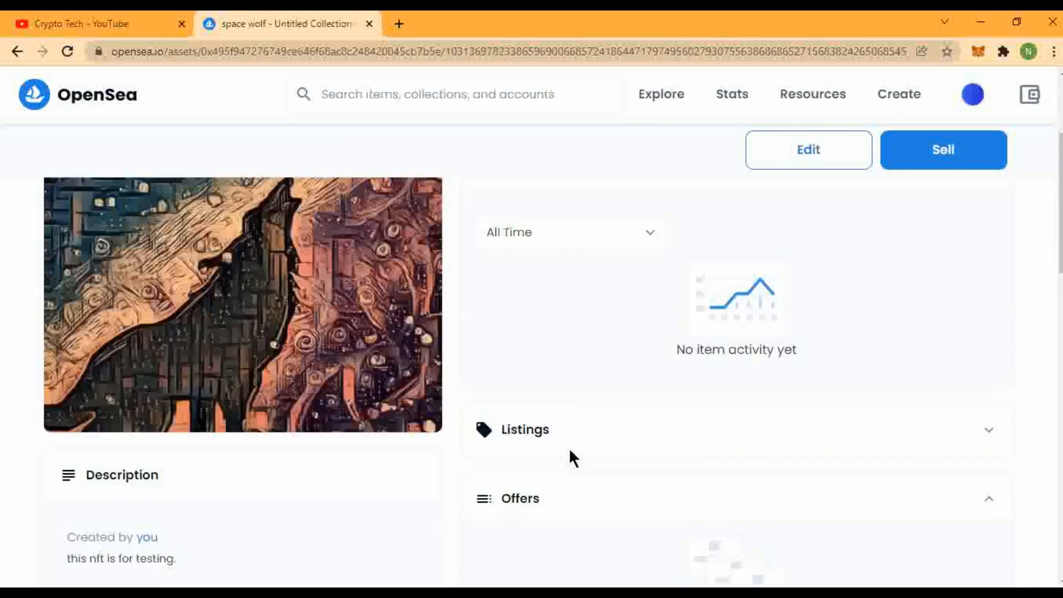
{"action": "scroll", "coordinate": [577, 484], "scroll_direction": "up", "scroll_amount": 4}
{"action": "scroll", "coordinate": [578, 480], "scroll_direction": "up", "scroll_amount": 10}
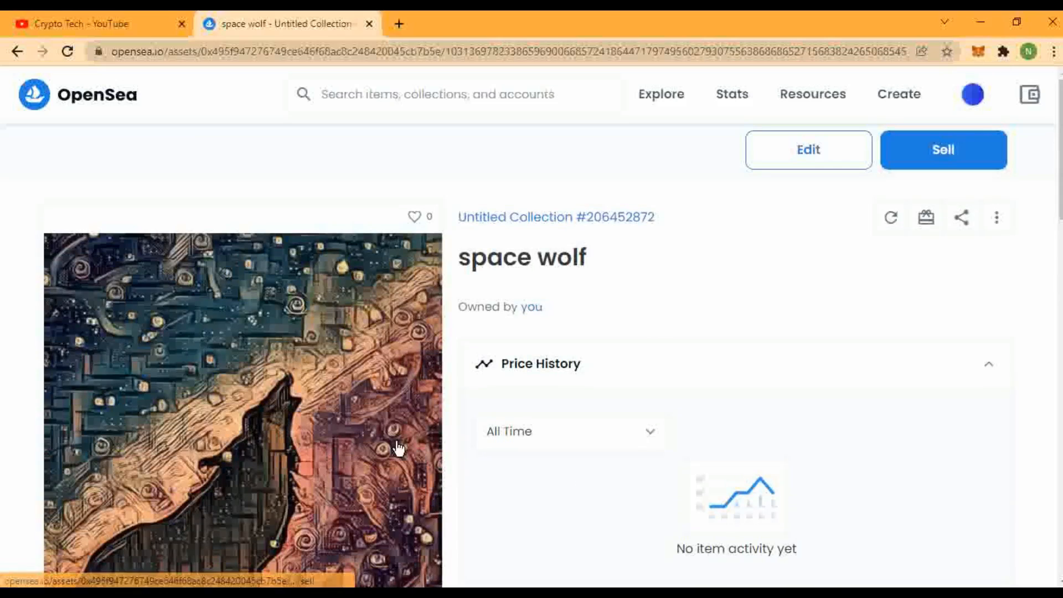
Price space wolf at a fixed 0.1 ETH for 1 month and review the 2.5% service fee.
{"action": "left_click", "coordinate": [948, 164]}
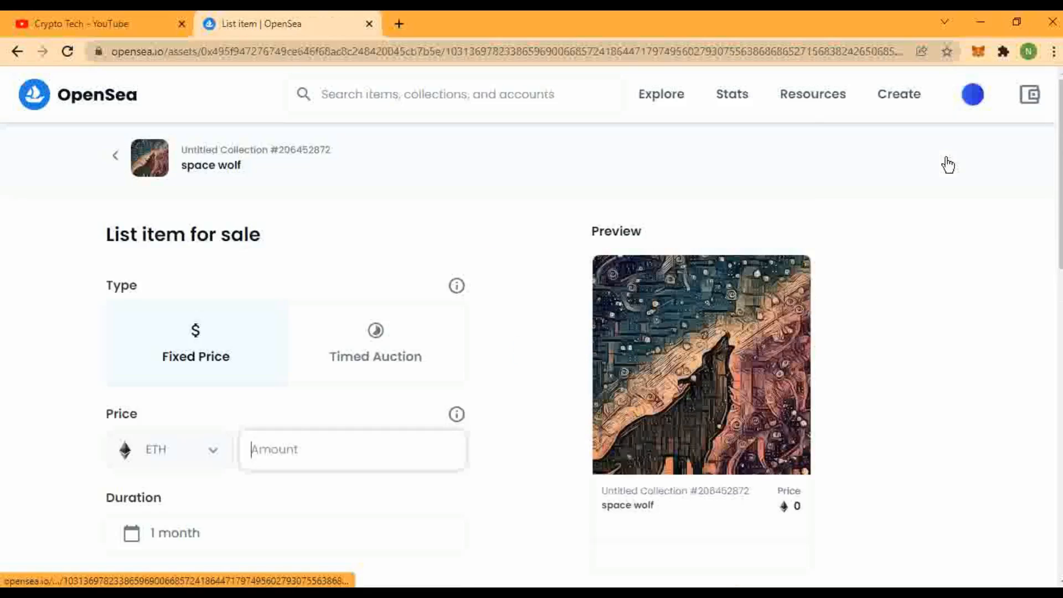
{"action": "type", "text": "0"}
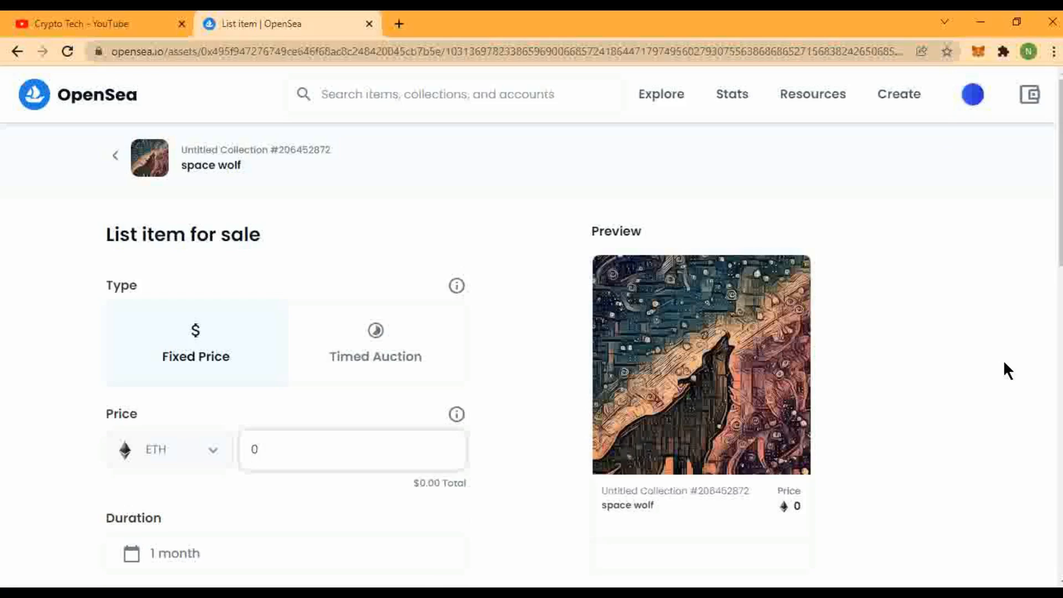
{"action": "type", "text": ".1"}
{"action": "scroll", "coordinate": [423, 449], "scroll_direction": "down", "scroll_amount": 2}
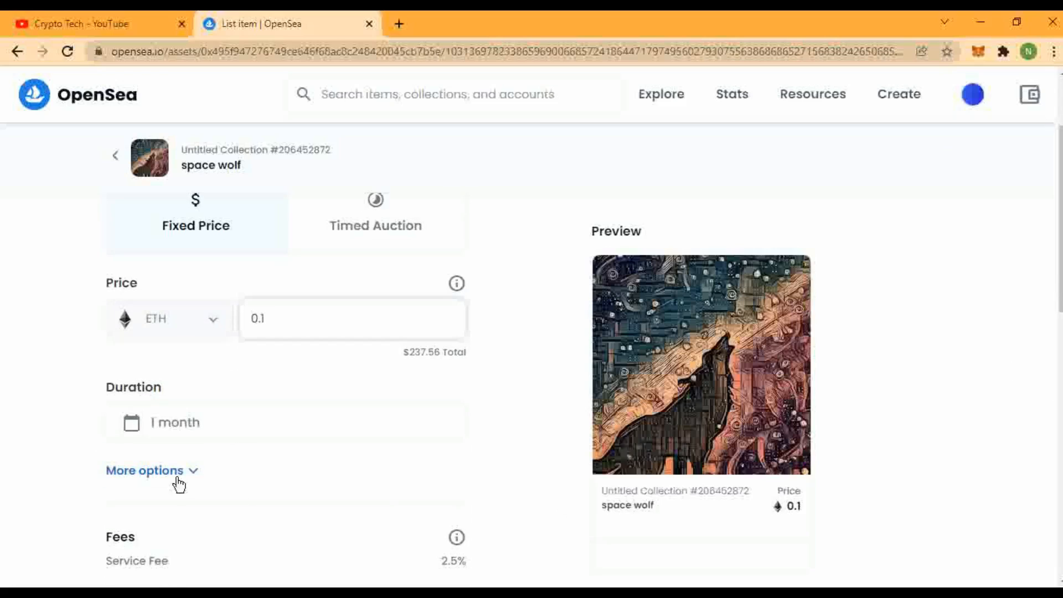
{"action": "scroll", "coordinate": [218, 491], "scroll_direction": "down", "scroll_amount": 2}
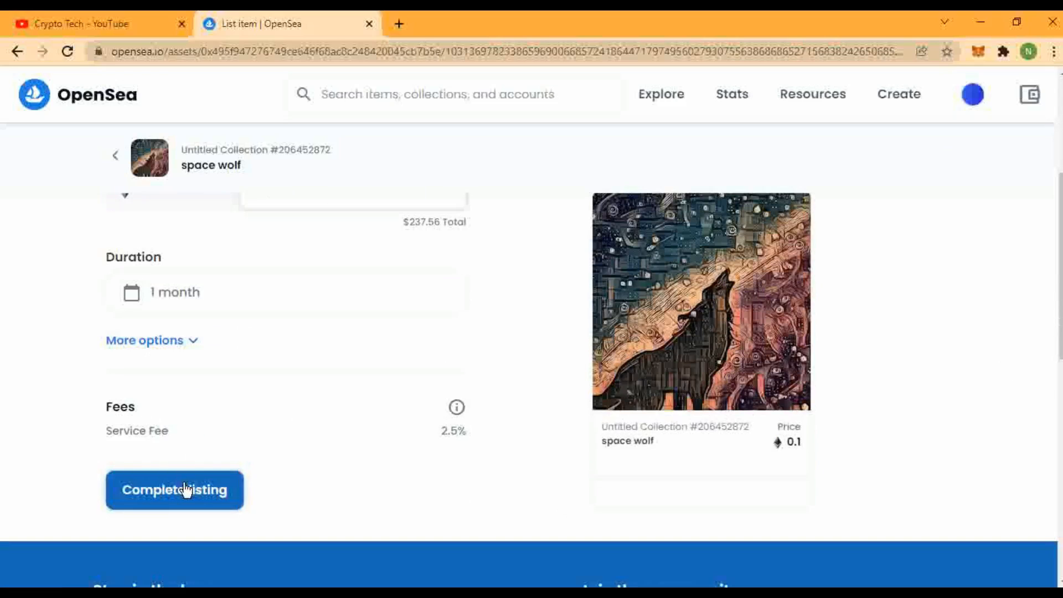
{"action": "left_click_drag", "start_coordinate": [437, 431], "coordinate": [463, 428]}
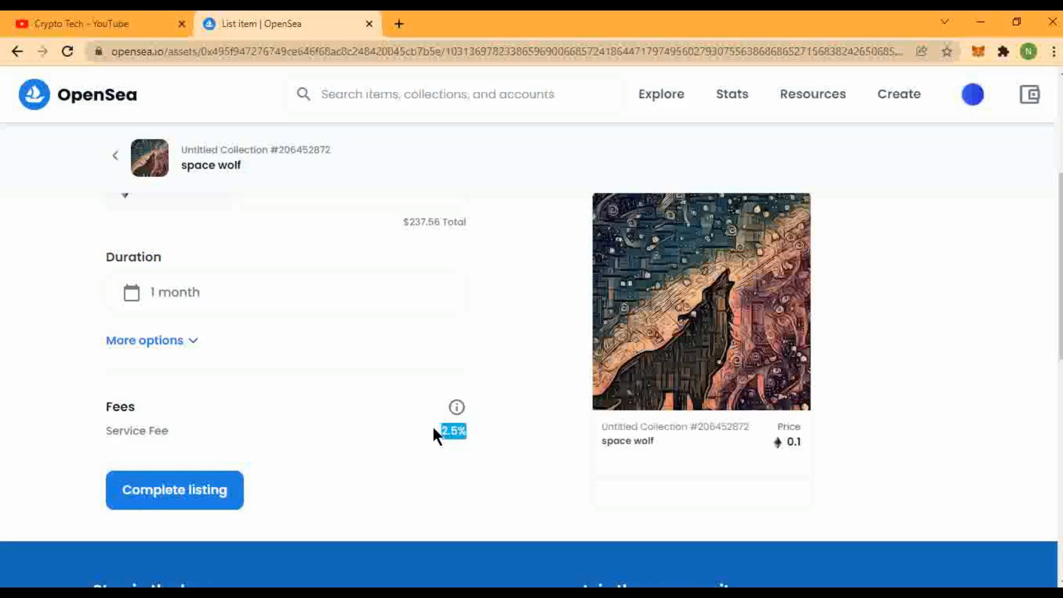
Submit the 0.1 ETH listing and check MetaMask's estimated gas fee, which shows insufficient funds.
{"action": "left_click", "coordinate": [172, 497]}
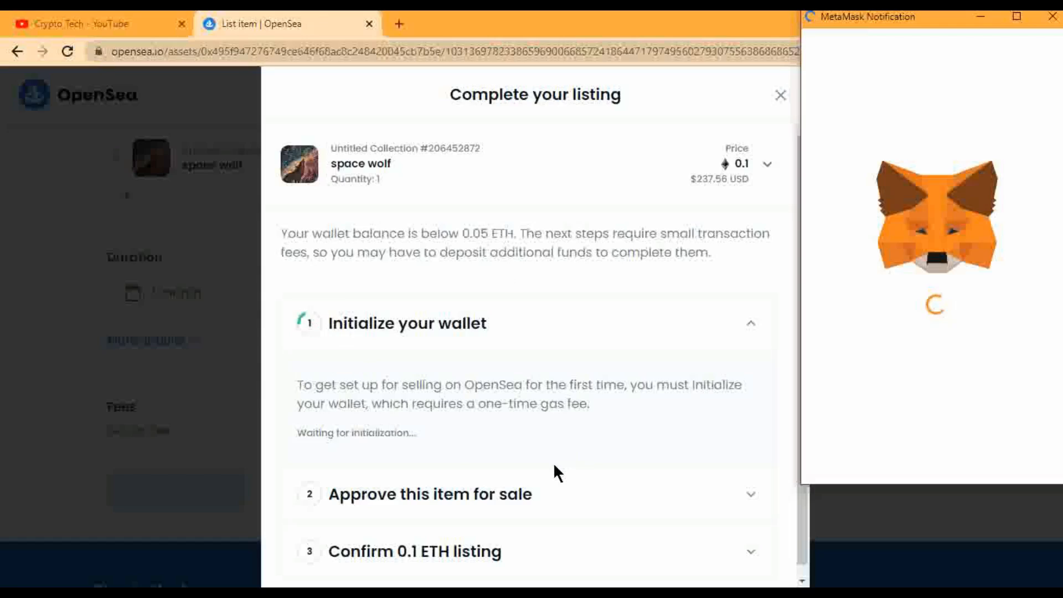
{"action": "scroll", "coordinate": [550, 464], "scroll_direction": "down", "scroll_amount": 1}
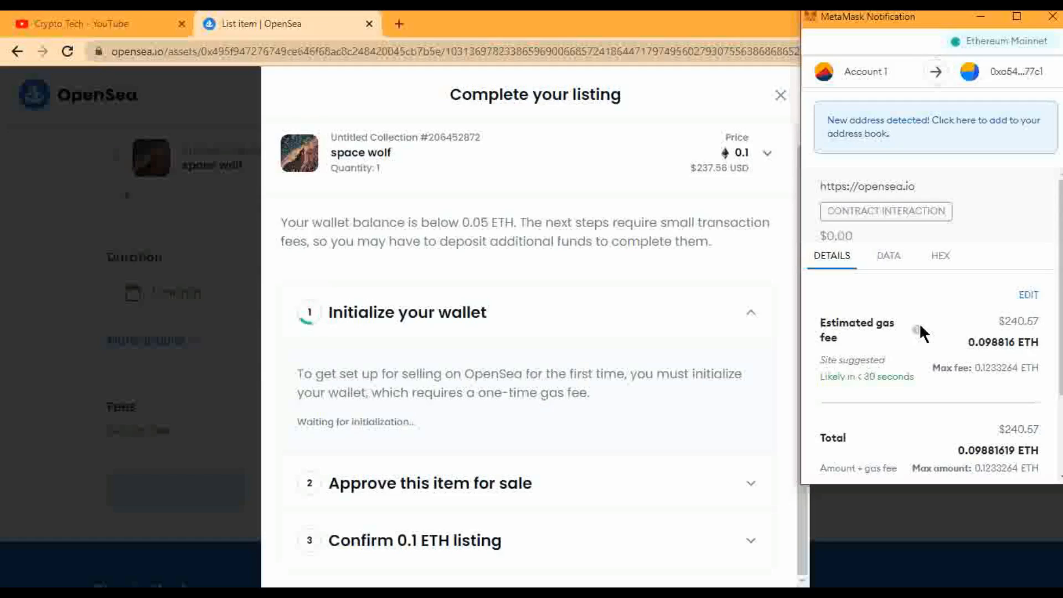
{"action": "scroll", "coordinate": [886, 333], "scroll_direction": "down", "scroll_amount": 2}
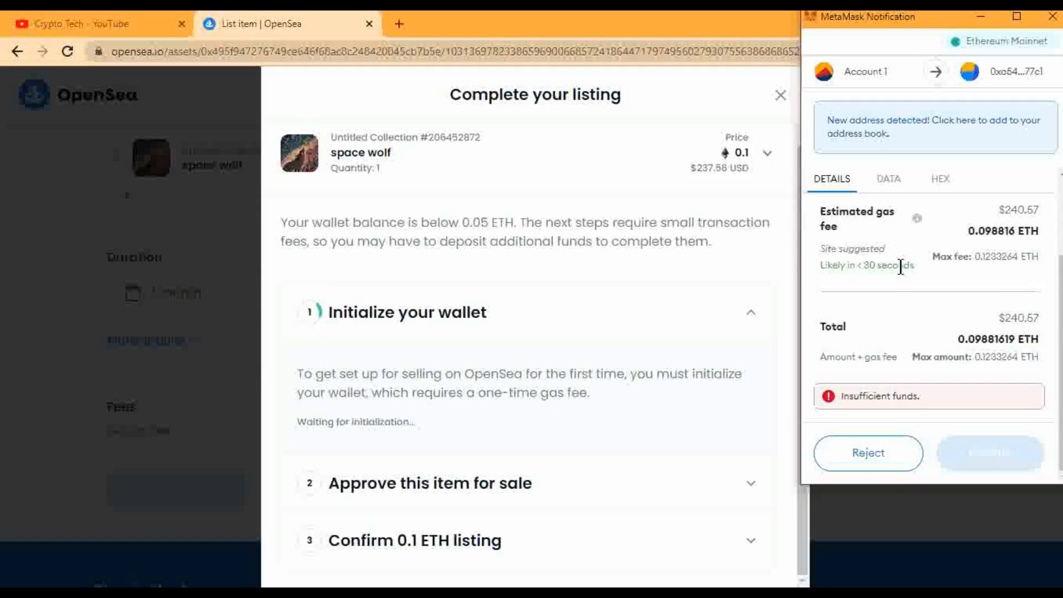
{"action": "left_click_drag", "start_coordinate": [962, 229], "coordinate": [1045, 246]}
{"action": "left_click", "coordinate": [889, 417]}
Reject the MetaMask wallet-initialization transaction that lacks funds.
{"action": "scroll", "coordinate": [929, 366], "scroll_direction": "up", "scroll_amount": 2}
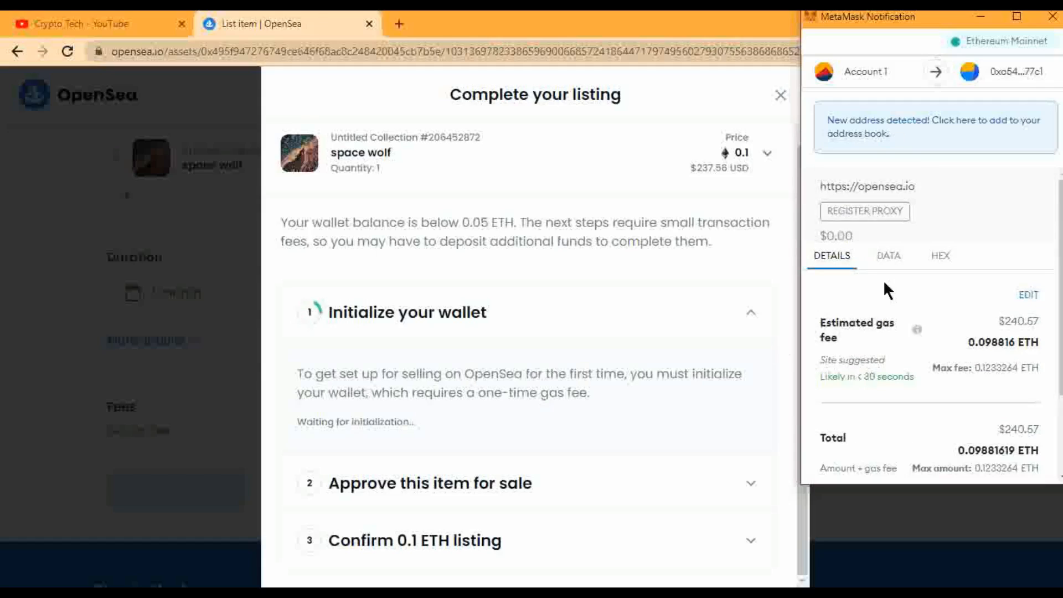
{"action": "scroll", "coordinate": [890, 368], "scroll_direction": "down", "scroll_amount": 2}
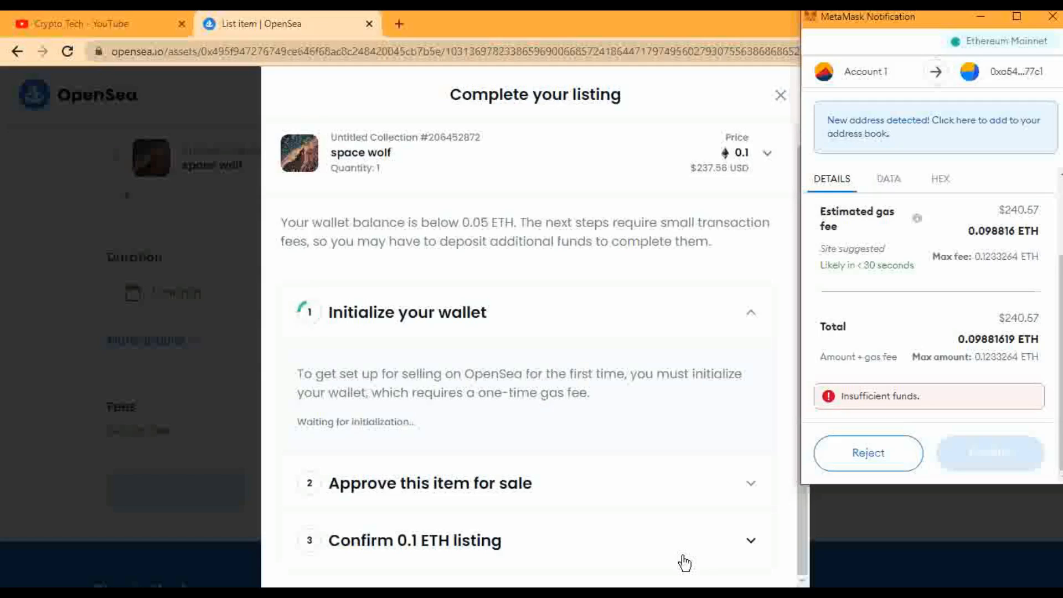
{"action": "left_click", "coordinate": [874, 466]}
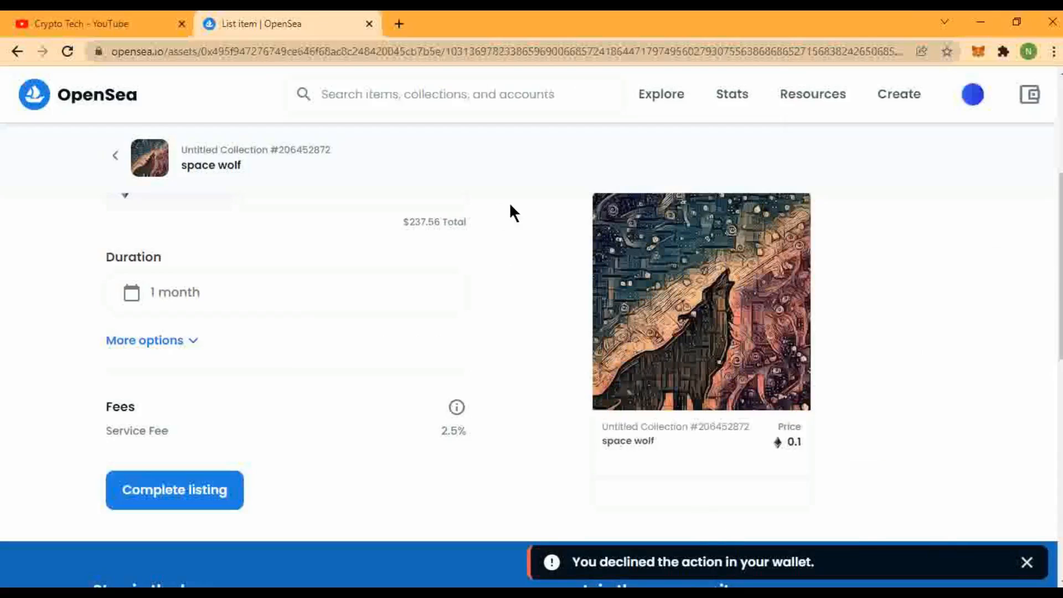
Return to the space wolf item page and look over its empty activity and offers sections.
{"action": "left_click", "coordinate": [114, 157]}
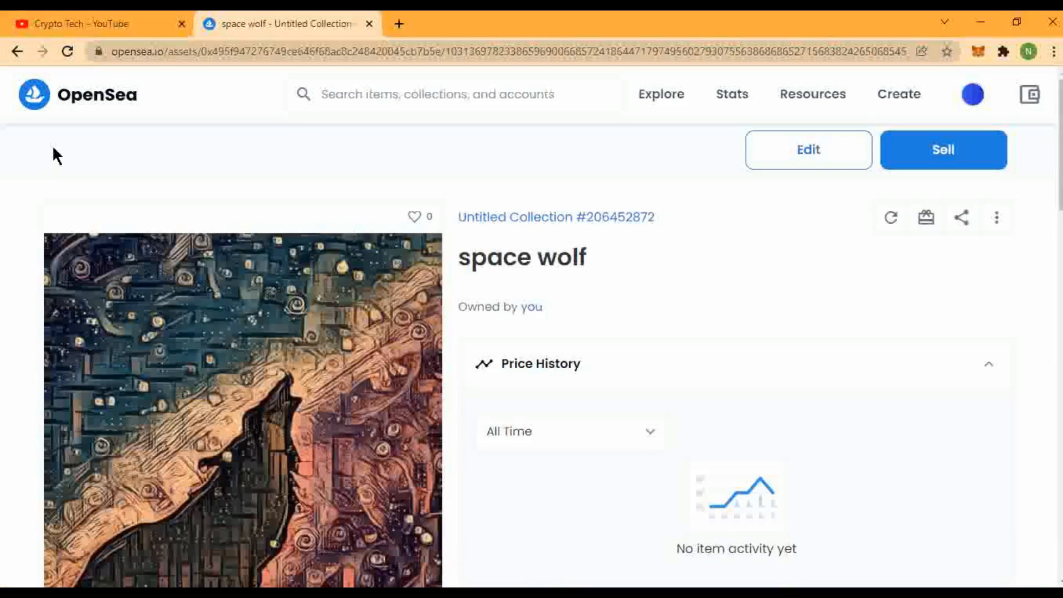
{"action": "scroll", "coordinate": [323, 356], "scroll_direction": "down", "scroll_amount": 5}
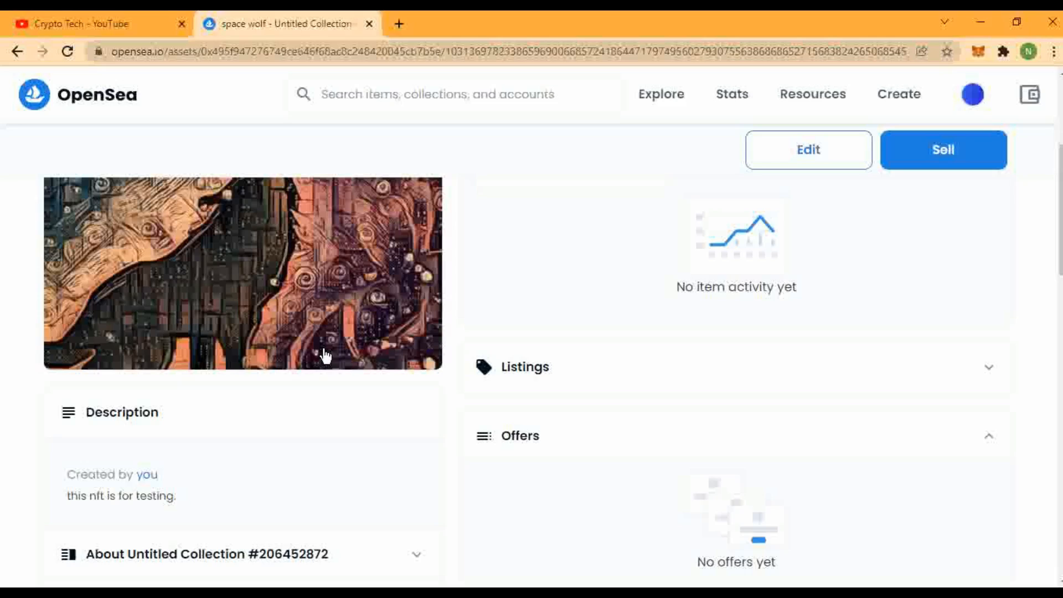
{"action": "scroll", "coordinate": [647, 406], "scroll_direction": "up", "scroll_amount": 5}
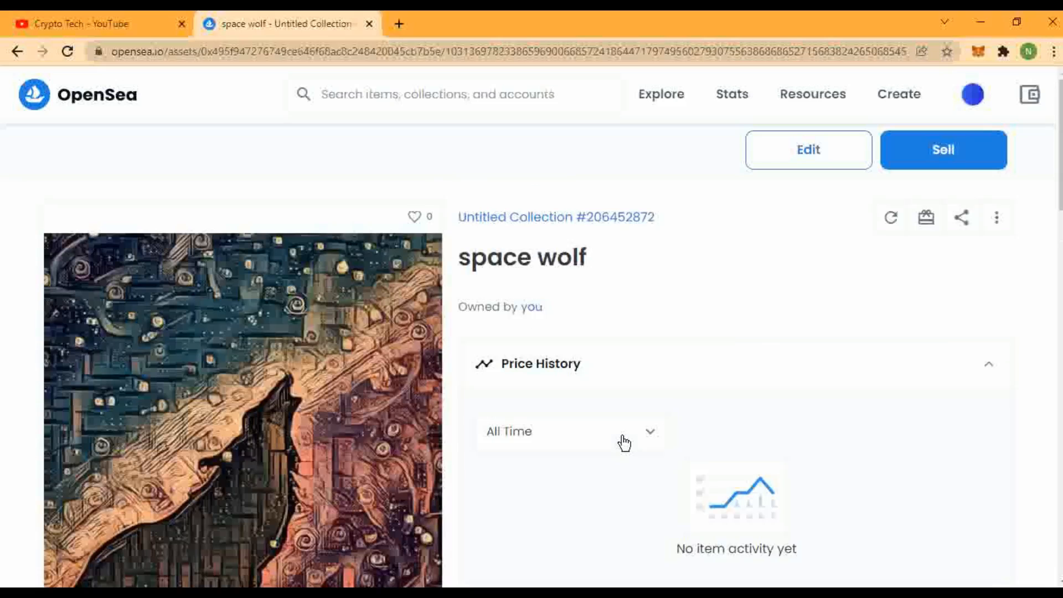